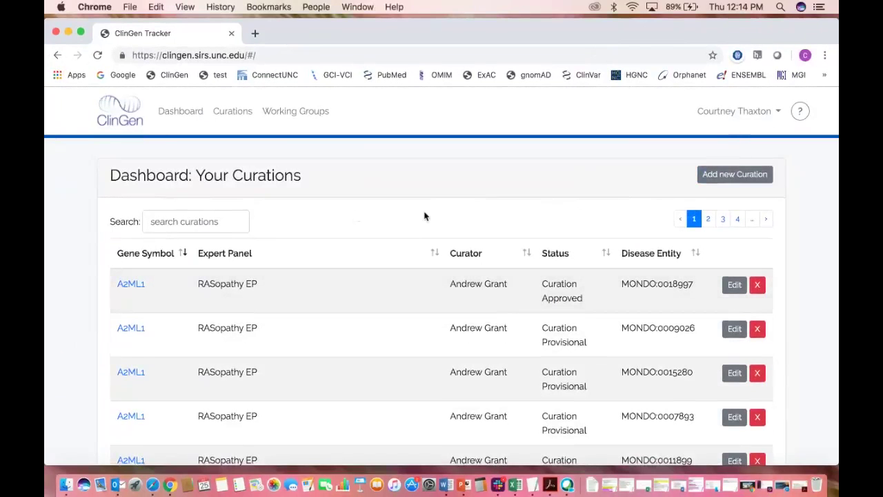
Open the curation data export form from the list of all curations and review the available Expert Panel choices
left_click(241, 115)
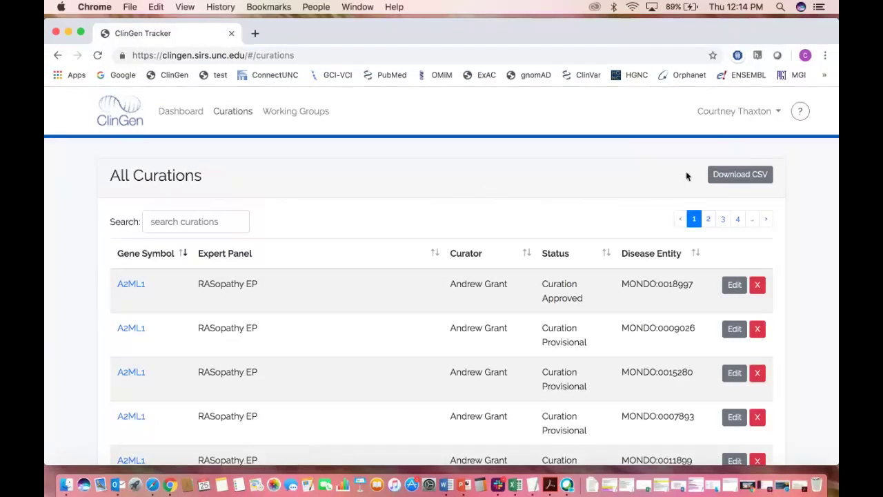
left_click(720, 178)
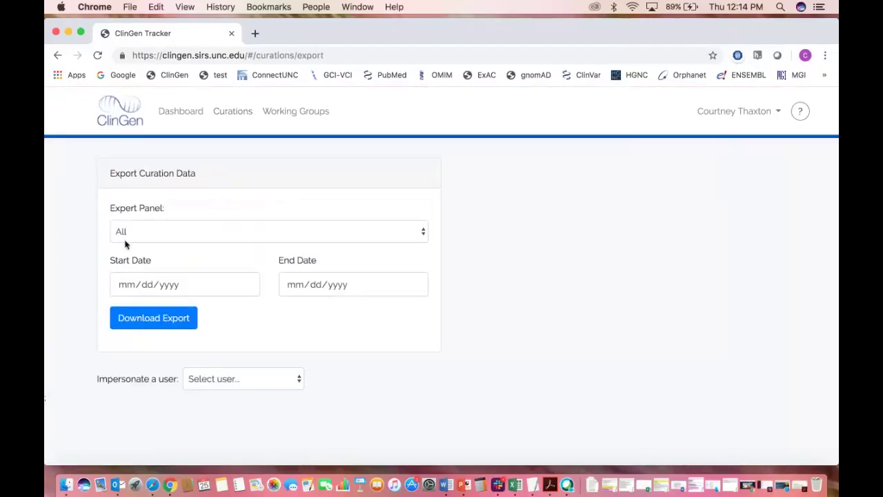
left_click(424, 236)
scroll(352, 332, "down", 5)
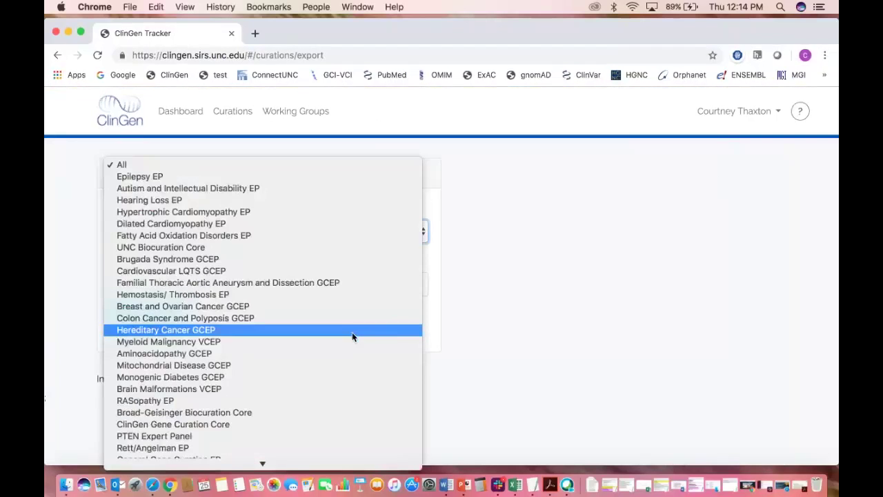
scroll(352, 336, "down", 1)
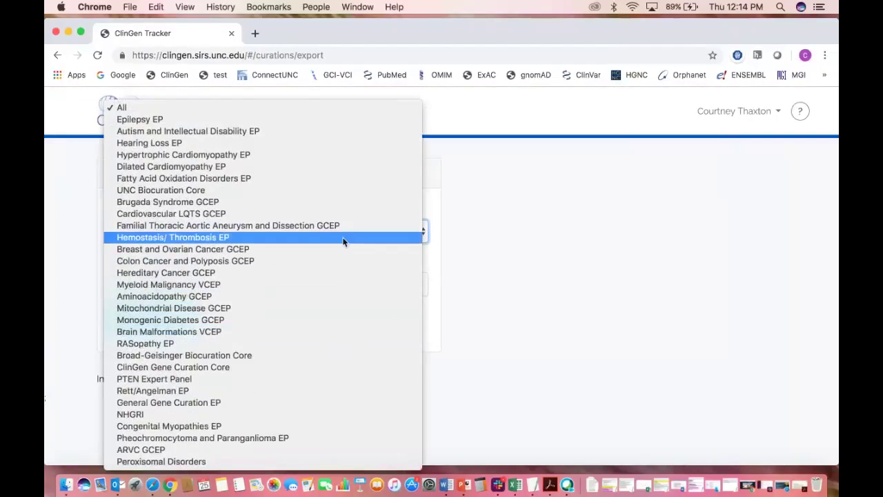
left_click(500, 224)
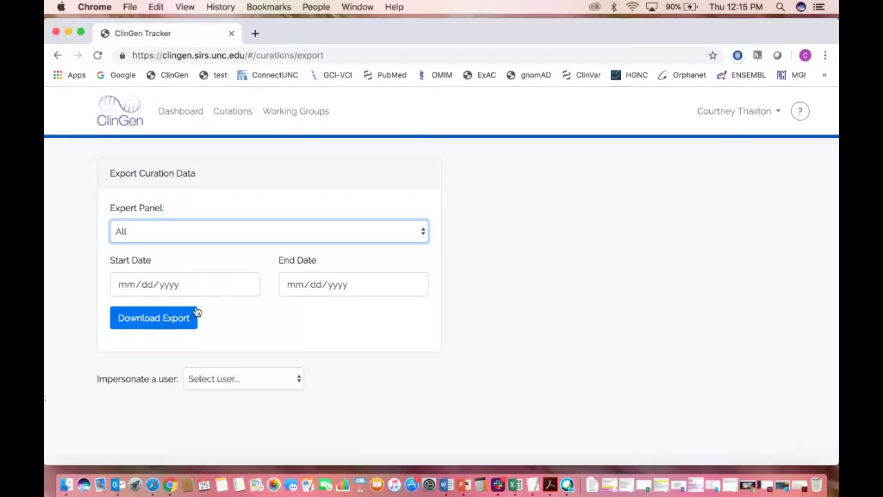
Open the Hereditary Cancer CDWG entry from the list of working groups
left_click(302, 113)
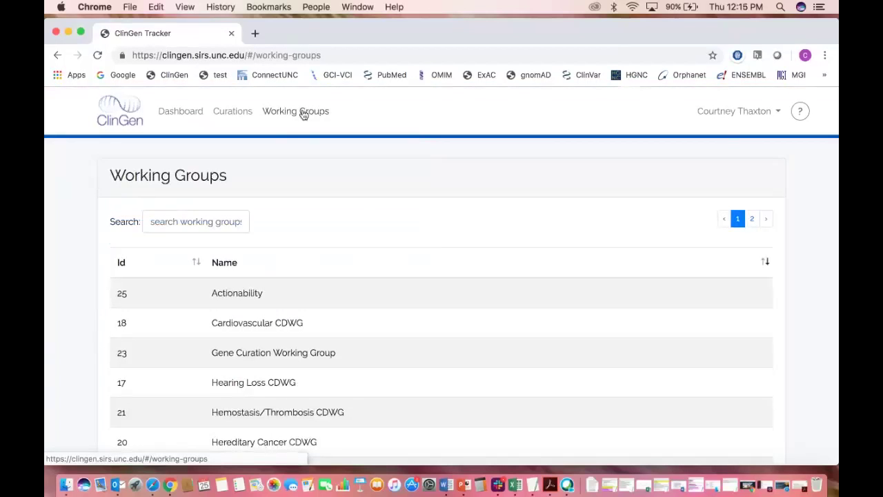
scroll(297, 152, "down", 1)
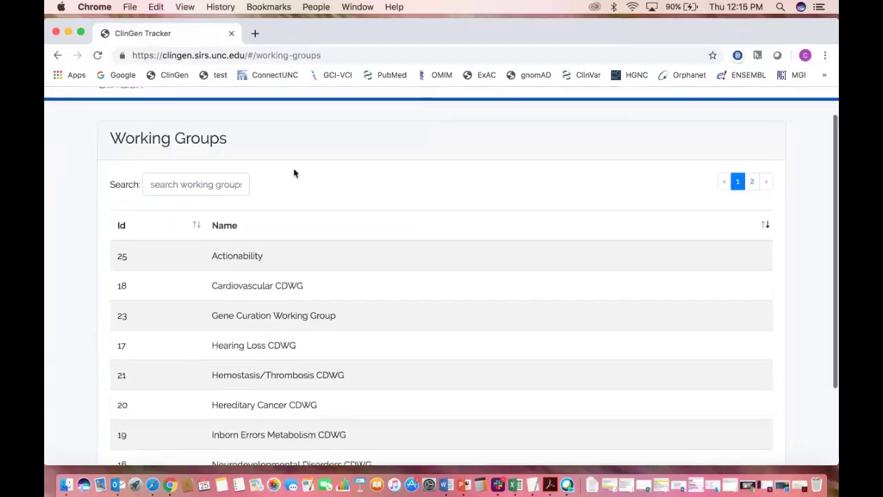
scroll(295, 173, "down", 2)
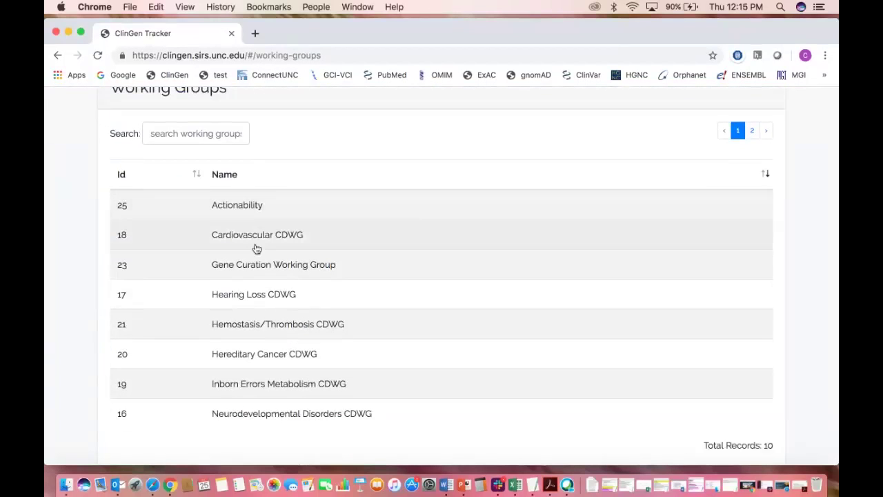
scroll(245, 337, "down", 1)
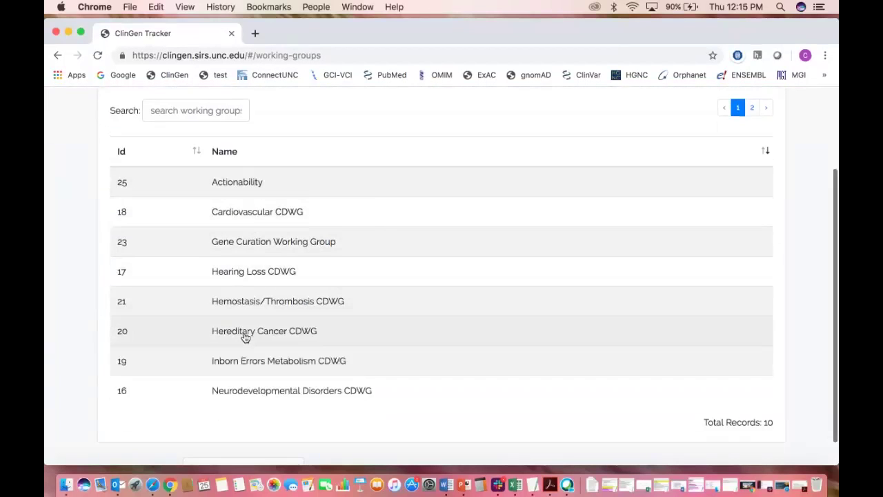
scroll(276, 293, "down", 2)
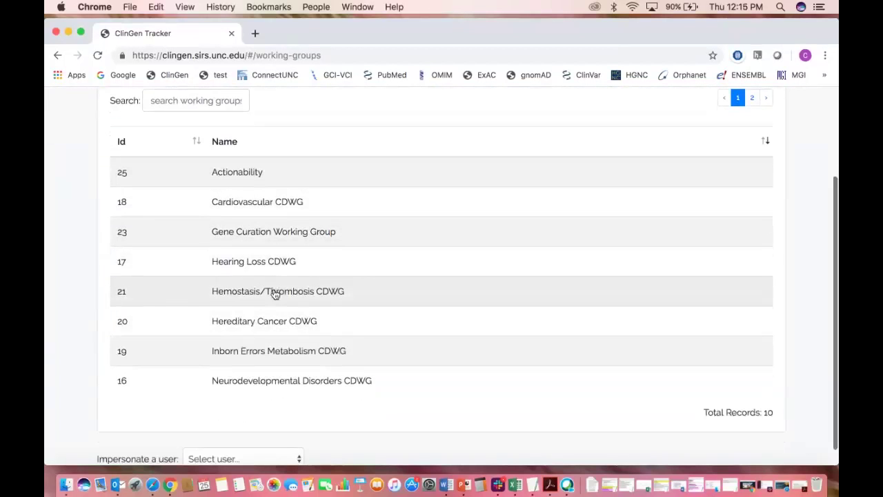
left_click(268, 305)
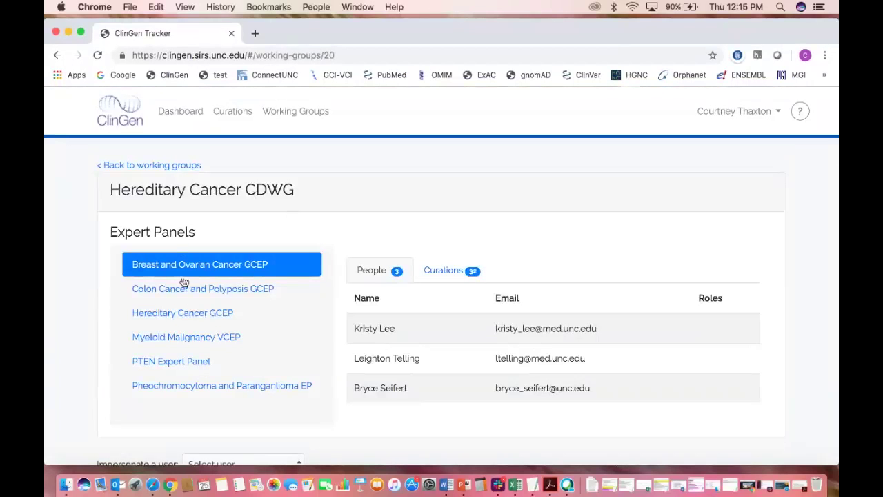
Show the curations of the Colon Cancer and Polyposis GCEP expert panel and look through them
scroll(180, 416, "down", 1)
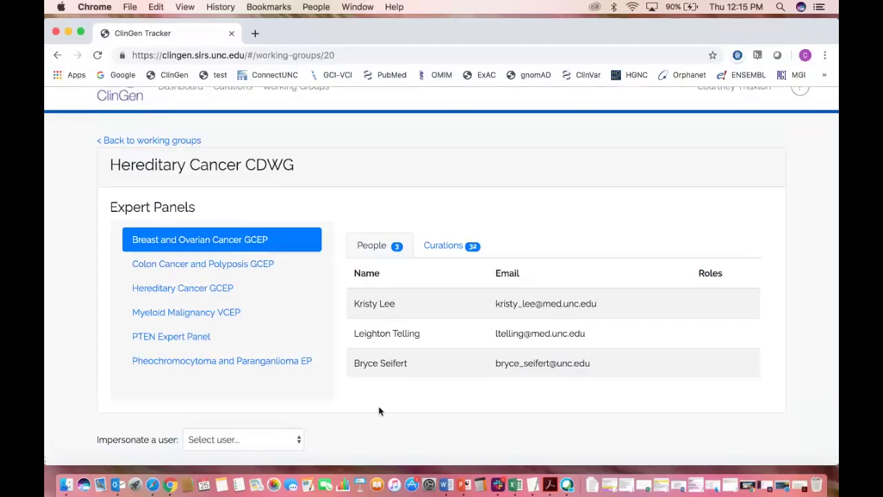
left_click(260, 273)
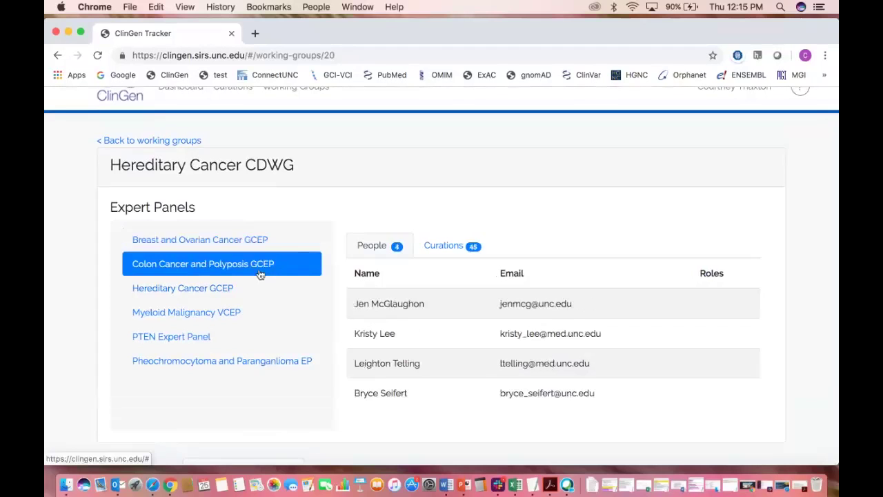
left_click(456, 252)
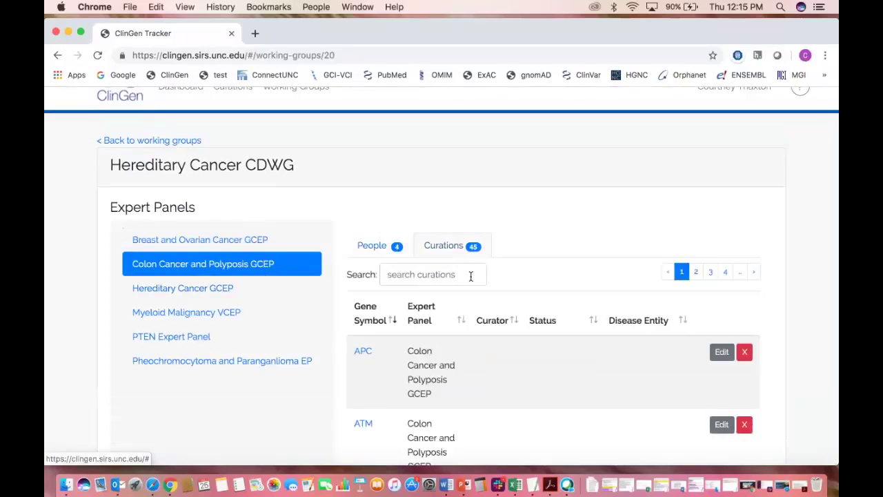
scroll(476, 304, "down", 3)
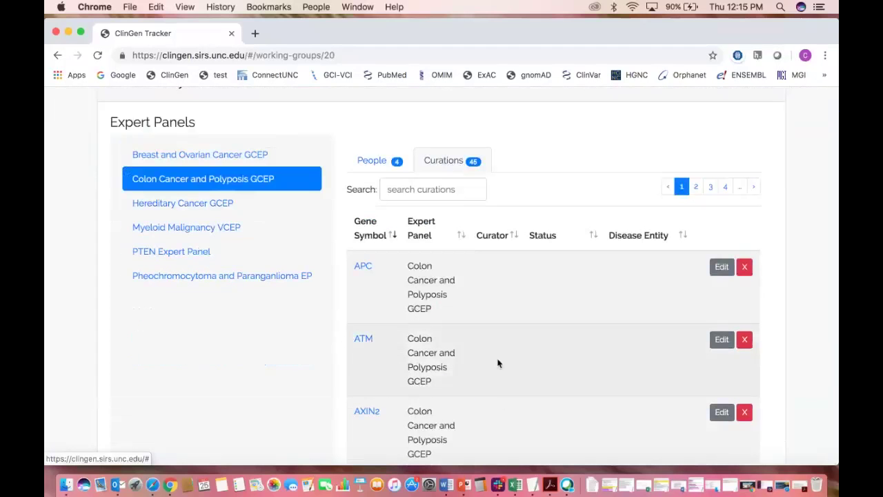
scroll(498, 363, "up", 1)
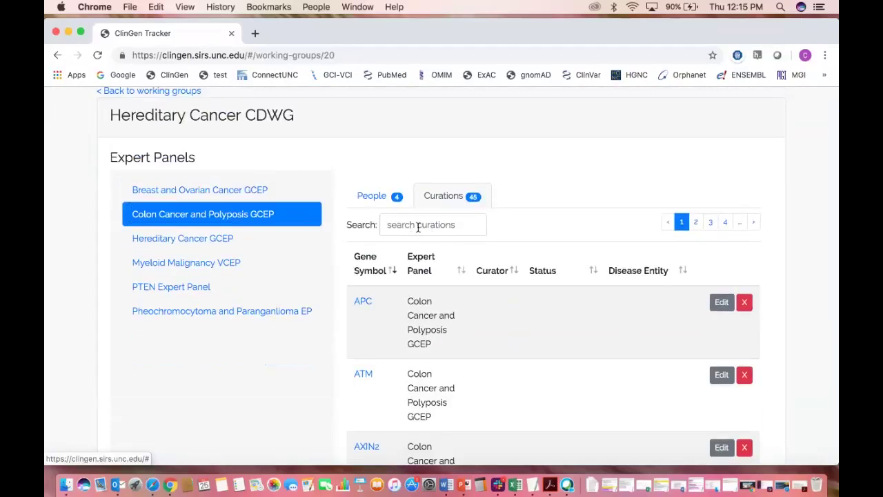
scroll(340, 202, "up", 3)
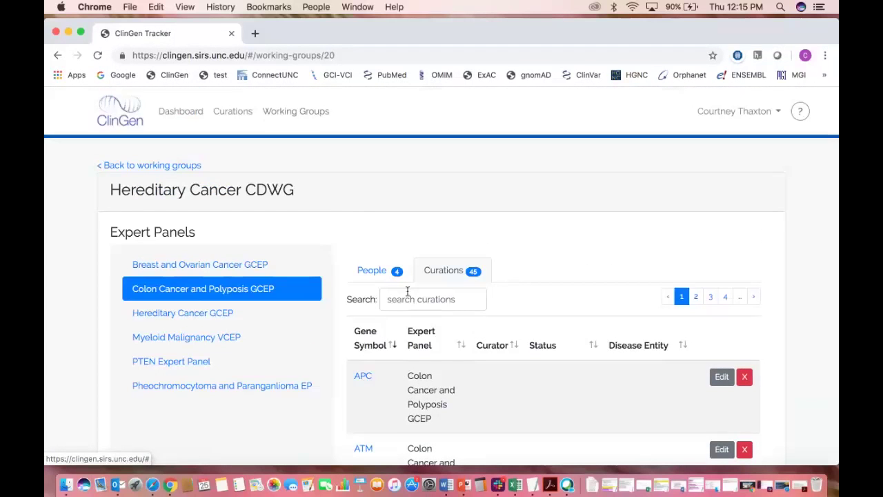
Search the dashboard's curations by the curator's first name and look through the matching entries
left_click(181, 111)
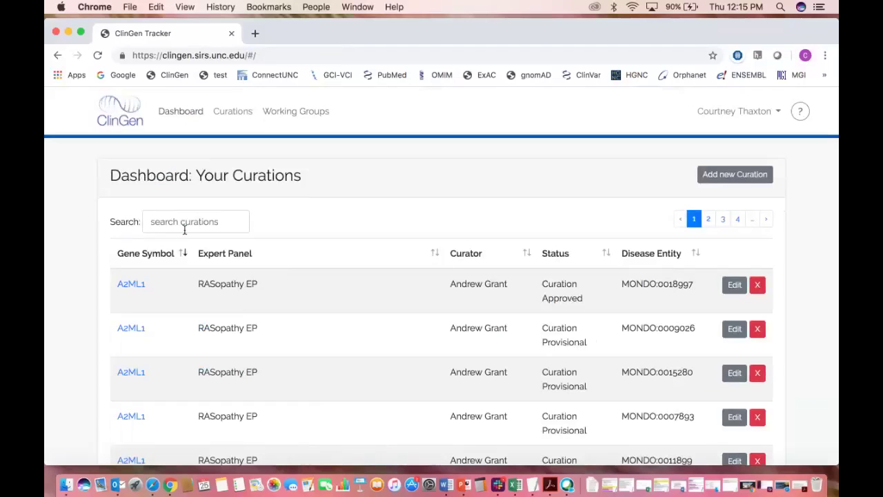
left_click(186, 222)
type("c")
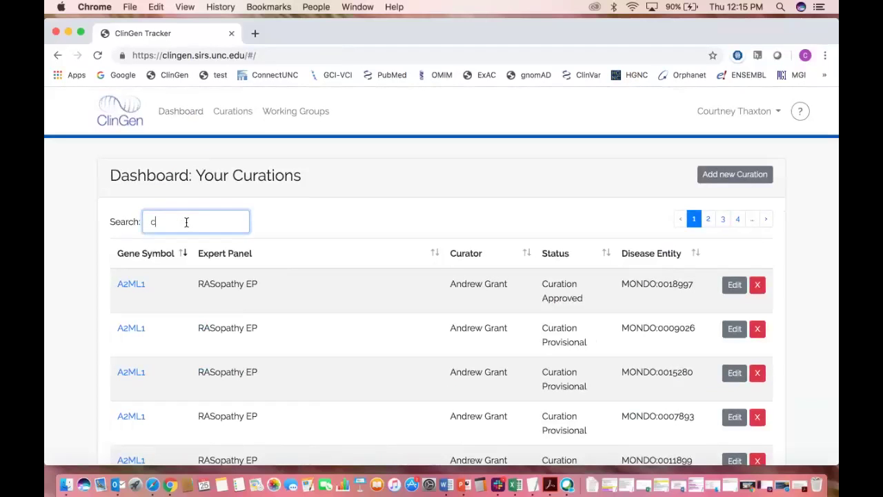
type("ourtney")
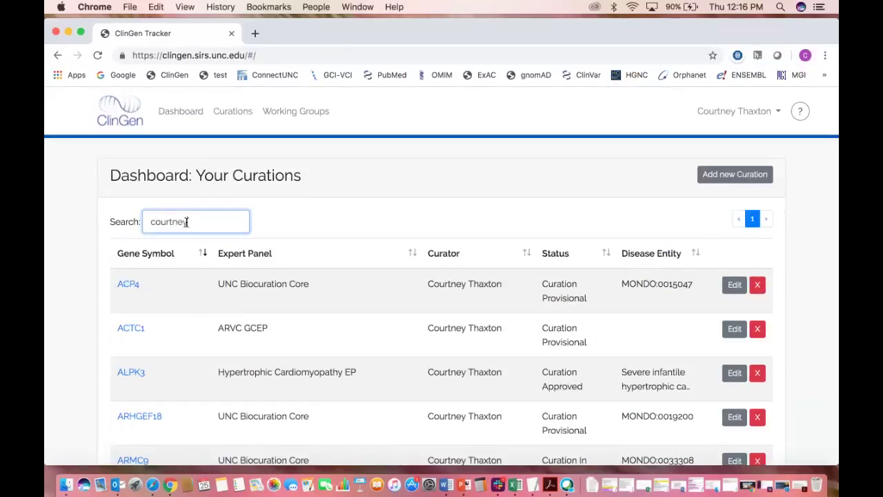
scroll(453, 355, "down", 2)
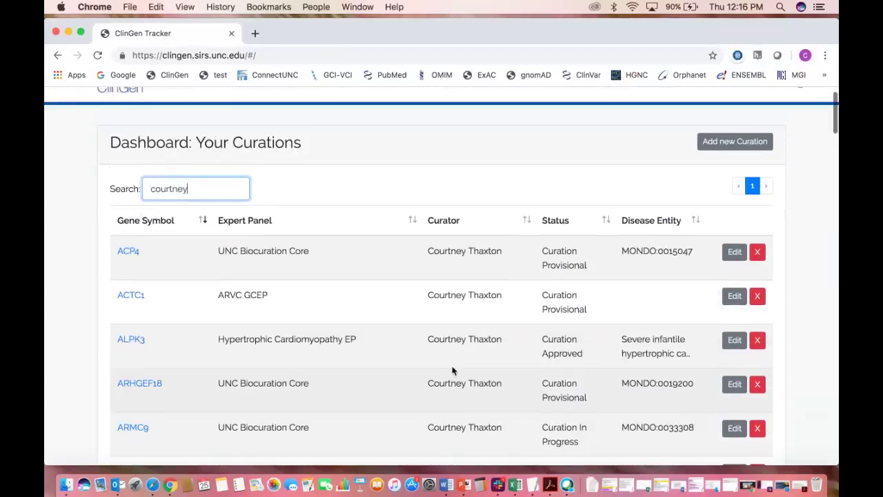
scroll(452, 372, "up", 2)
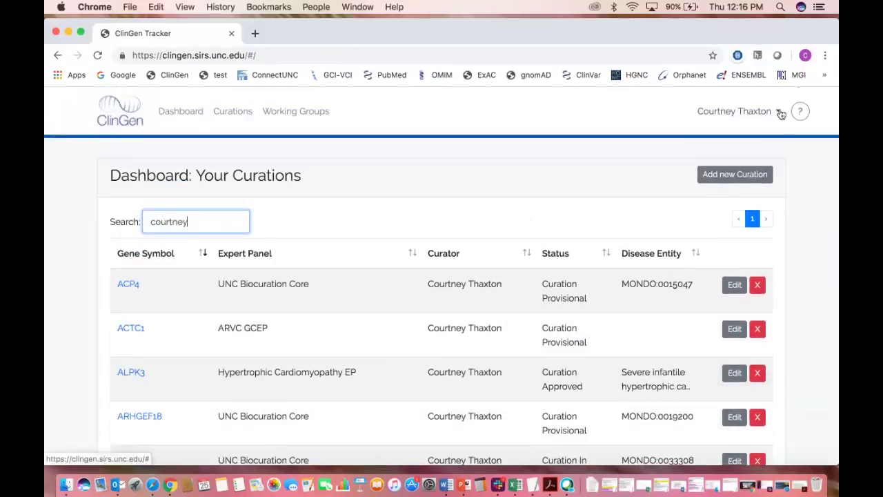
Download the bulk curation template from the Bulk Upload page and open it in Excel
left_click(780, 112)
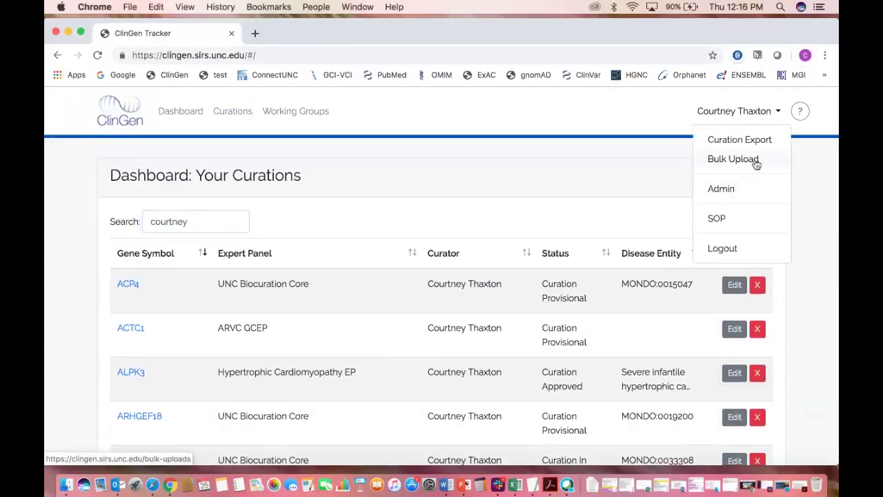
left_click(734, 159)
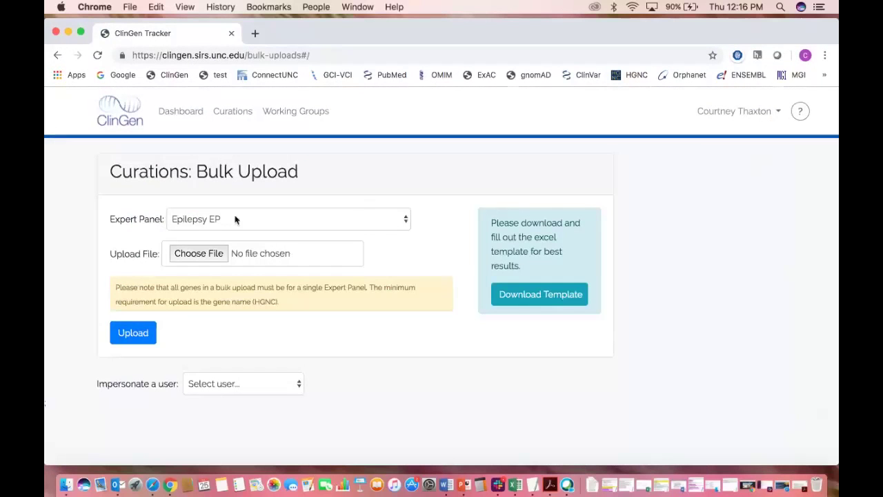
left_click(528, 299)
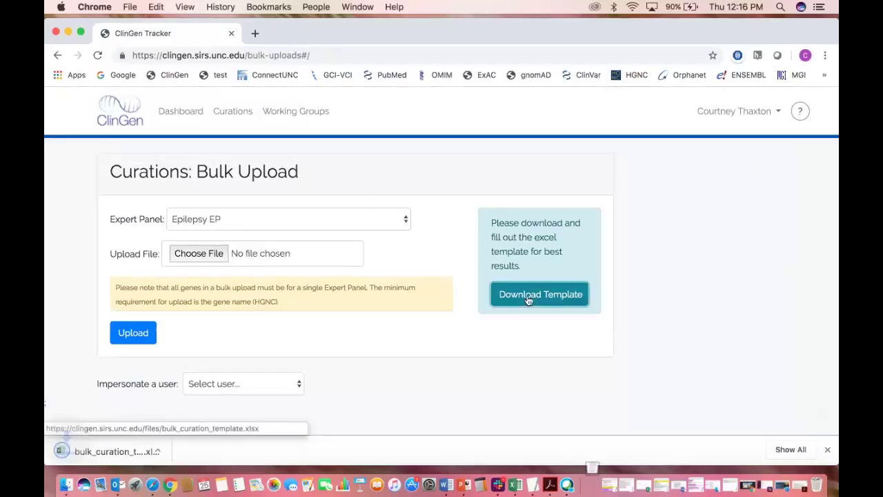
left_click(101, 451)
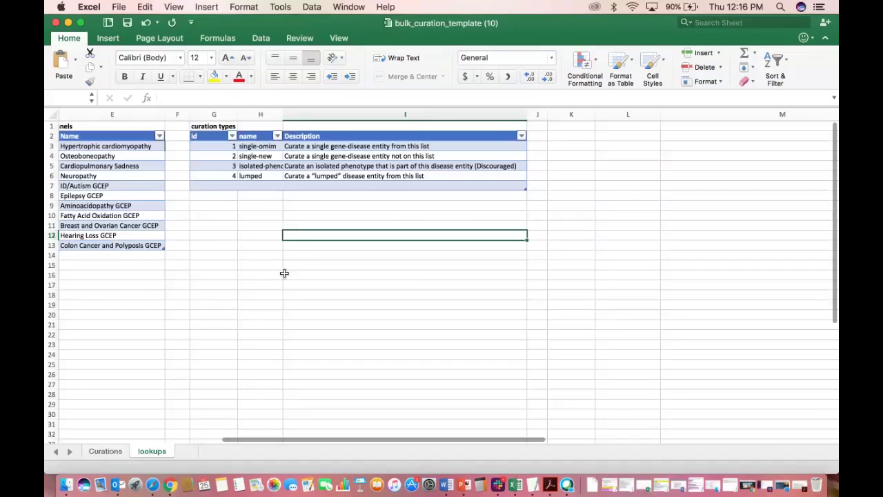
Review the Curation Type options and remaining columns of the Curations sheet, and close the template without saving
left_click(107, 452)
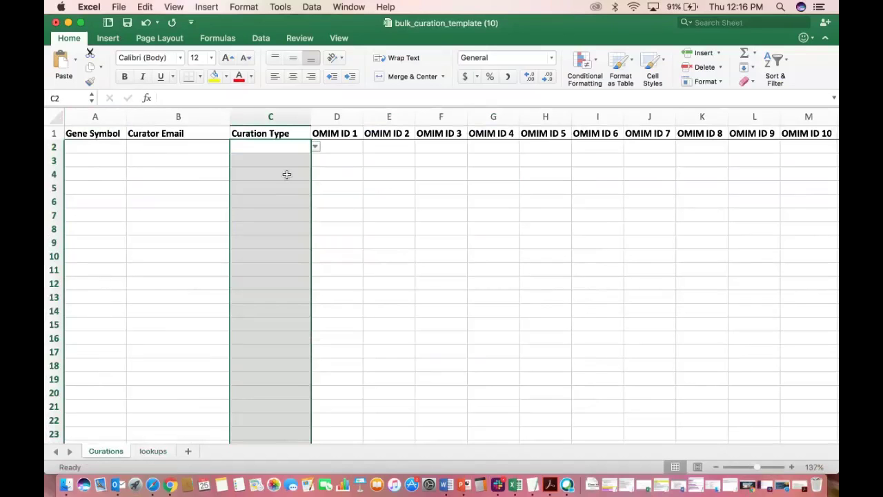
left_click(316, 148)
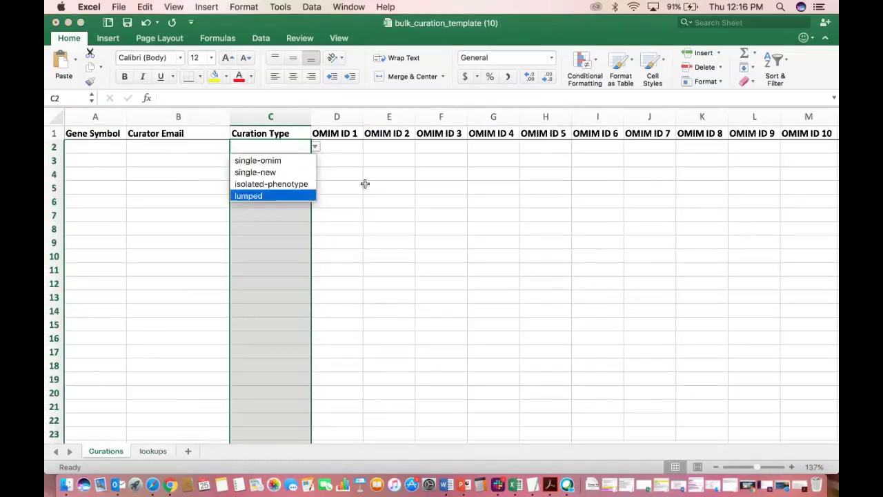
scroll(505, 239, "right", 1)
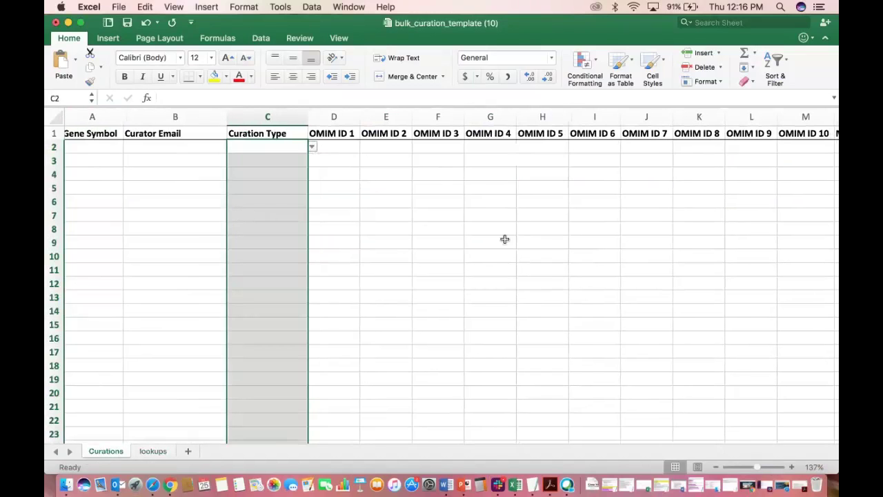
scroll(504, 239, "right", 5)
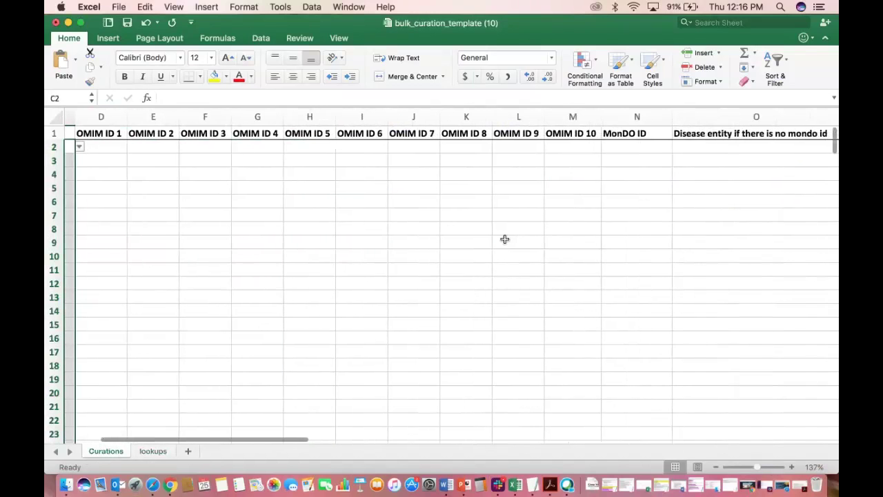
scroll(505, 238, "right", 3)
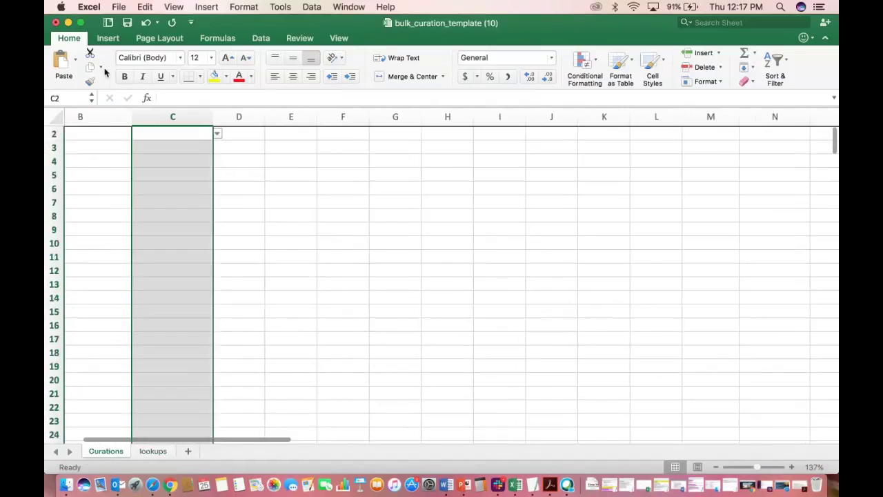
left_click(56, 22)
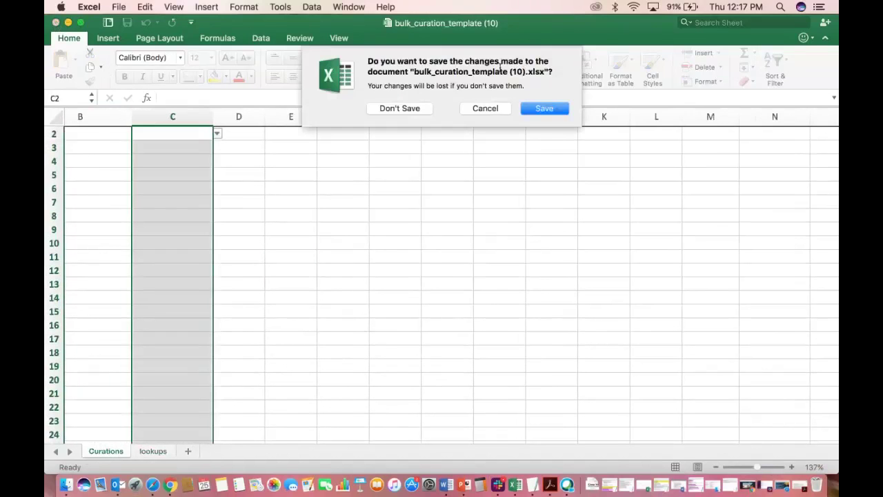
left_click(400, 108)
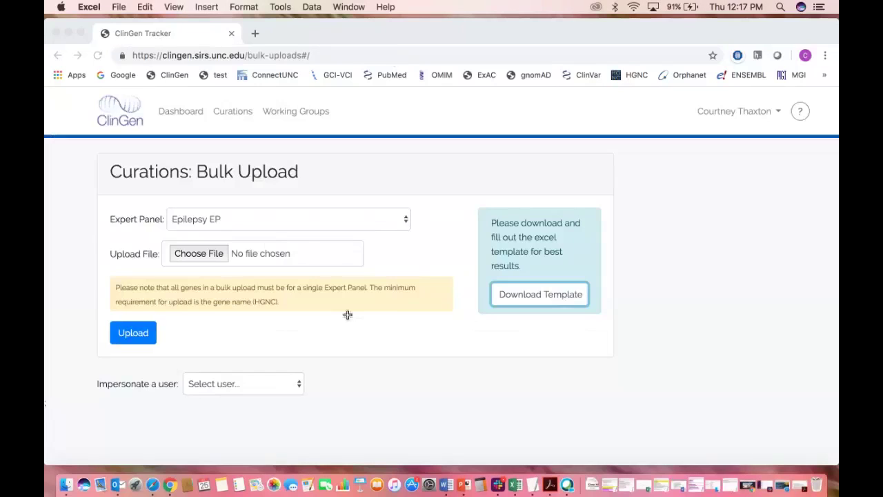
Back in ClinGen Tracker, open the SOP document from the account options
left_click(780, 112)
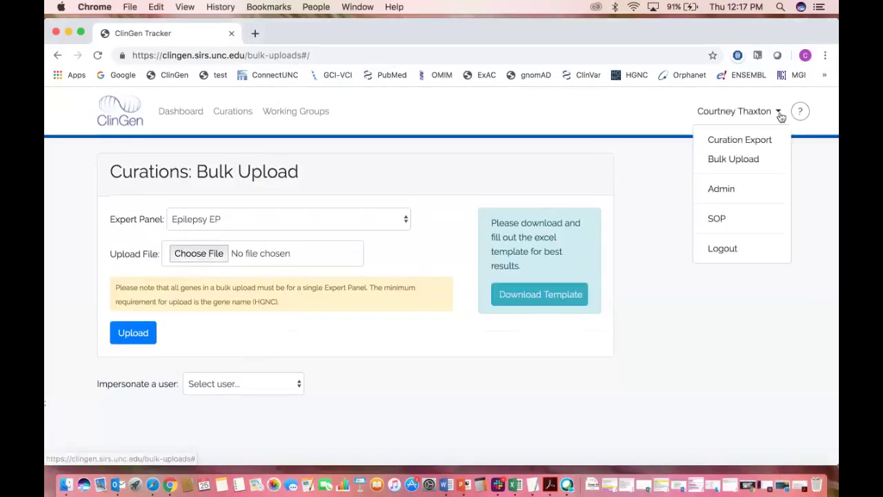
left_click(737, 219)
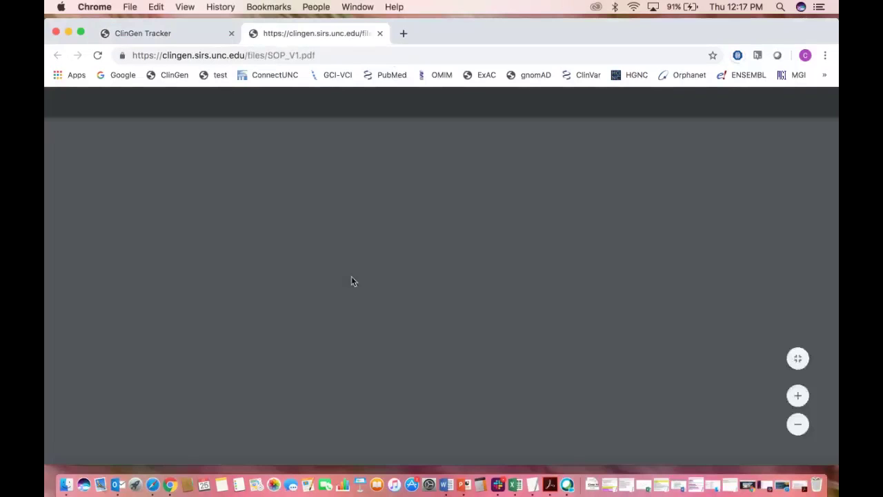
Read through the SOP document's introduction and the coordinators' Gene Entry section on bulk upload and manual entry
scroll(318, 297, "down", 5)
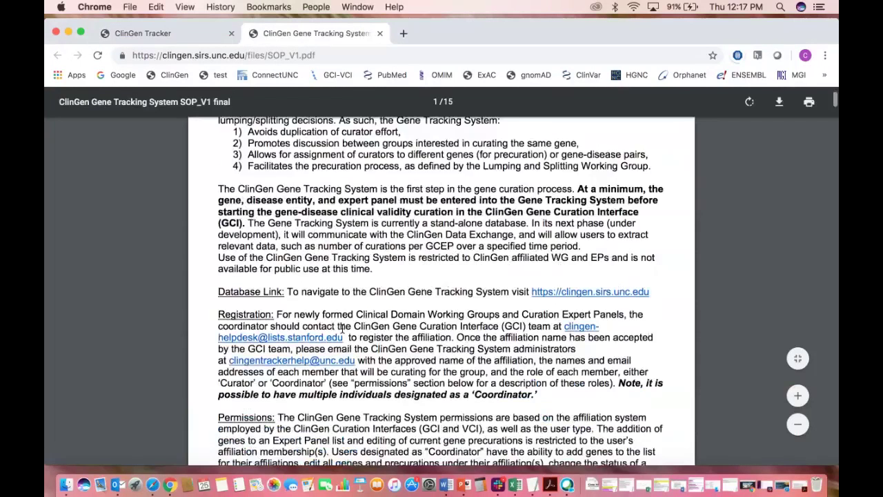
scroll(342, 329, "down", 10)
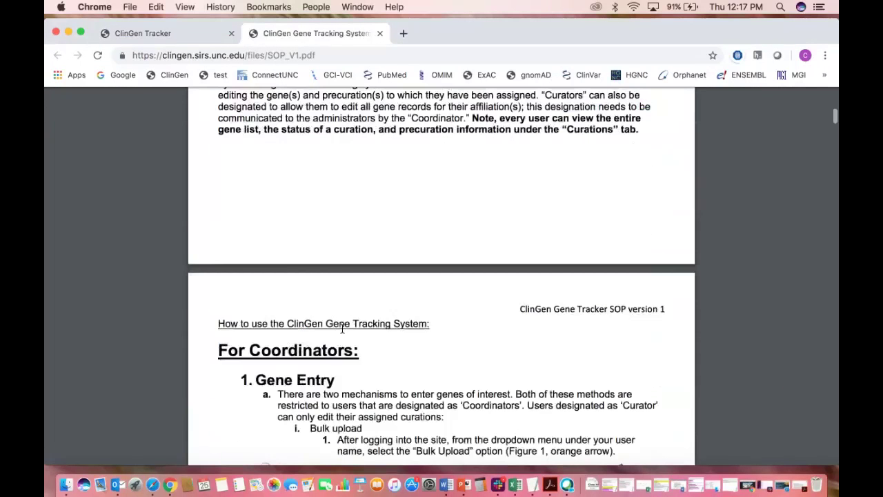
scroll(342, 329, "down", 5)
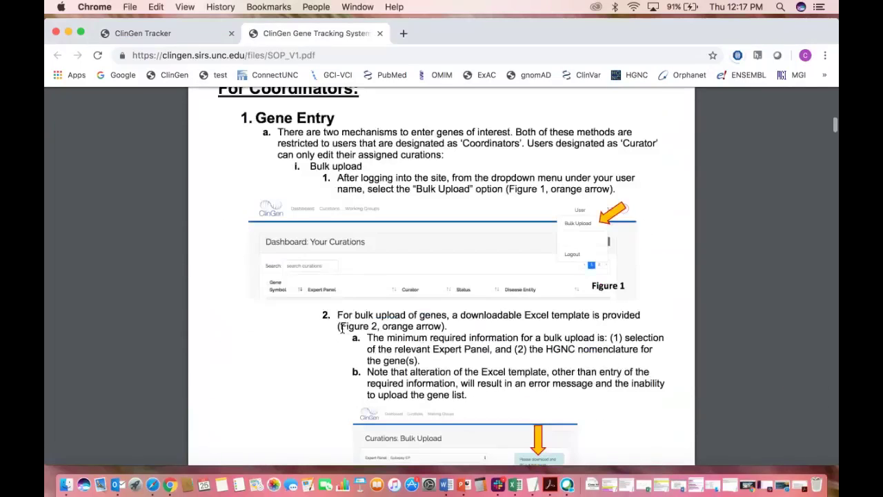
scroll(342, 329, "down", 2)
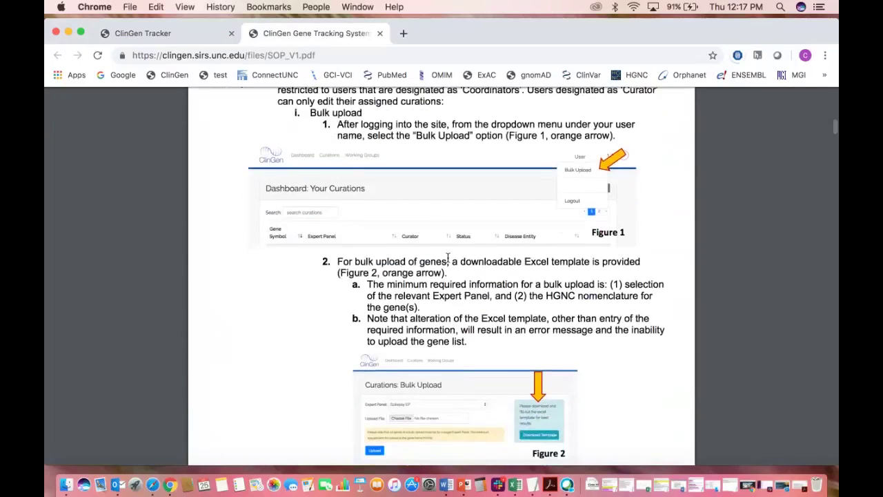
scroll(451, 249, "down", 6)
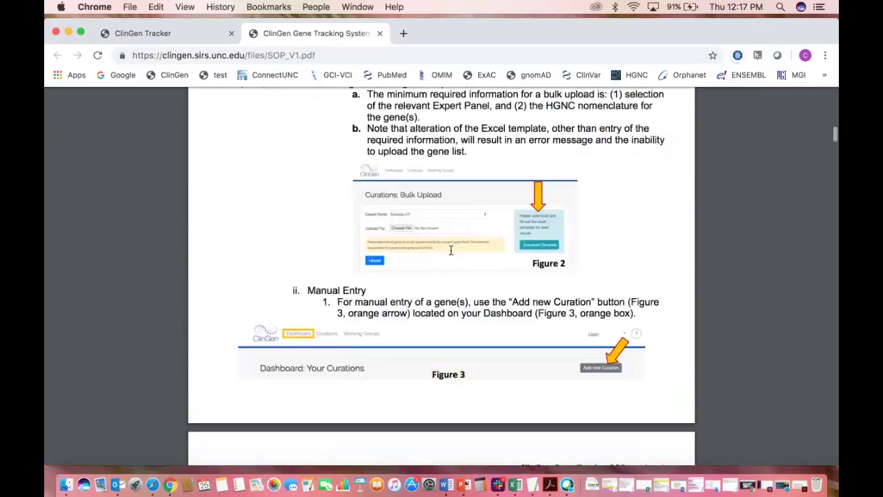
scroll(451, 250, "down", 3)
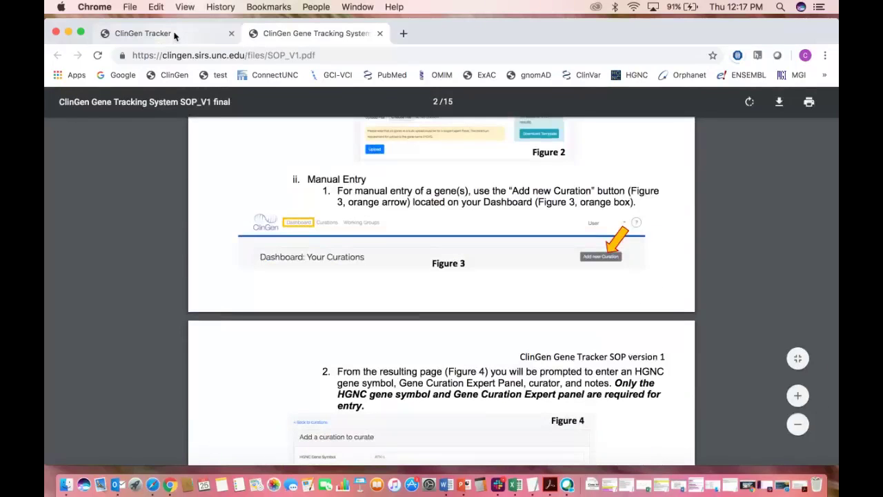
Switch back to ClinGen Tracker and search the dashboard's curations for the gene PLN
left_click(174, 35)
left_click(183, 112)
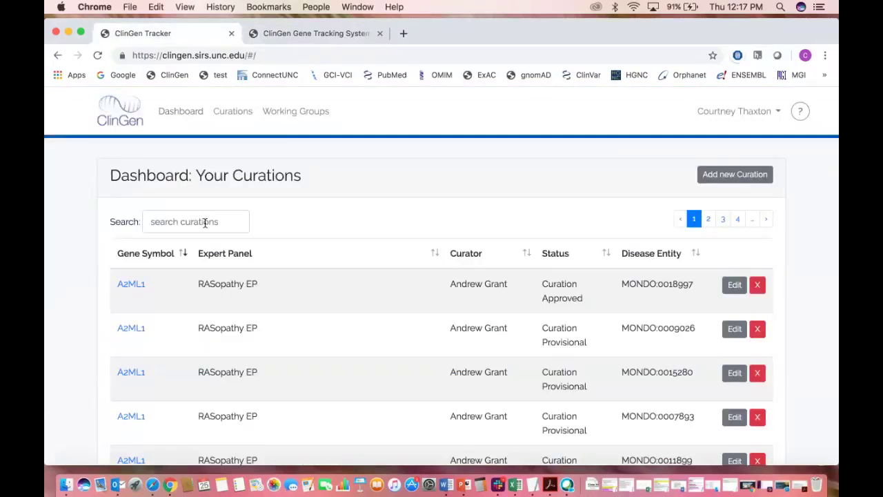
left_click(205, 222)
type("PLN")
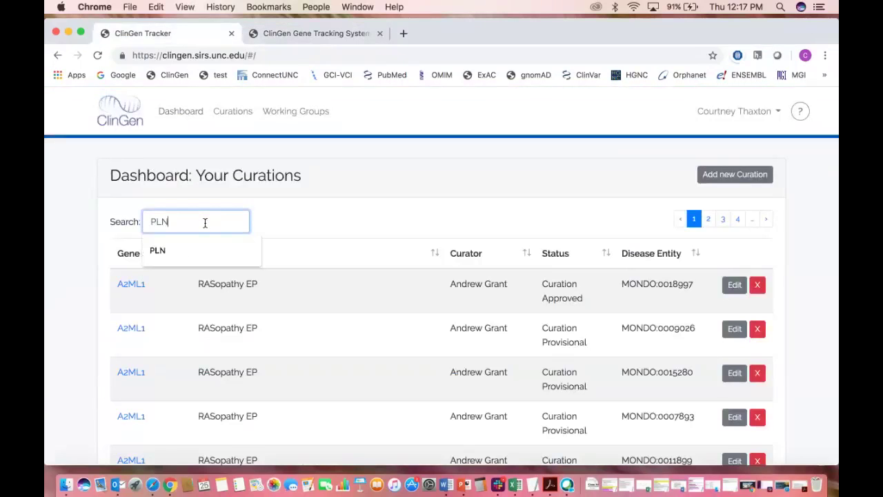
key("Return")
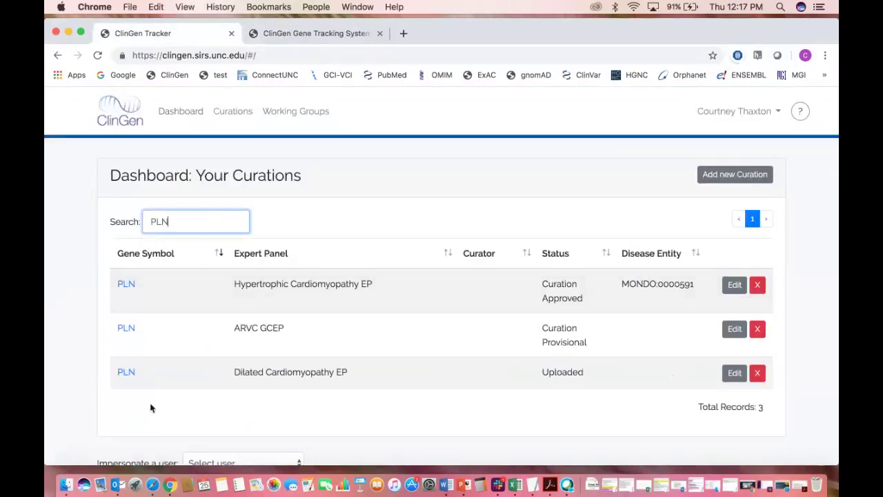
Open the Hypertrophic Cardiomyopathy EP curation of PLN, review its details and status history, and return to the curations list
left_click(126, 285)
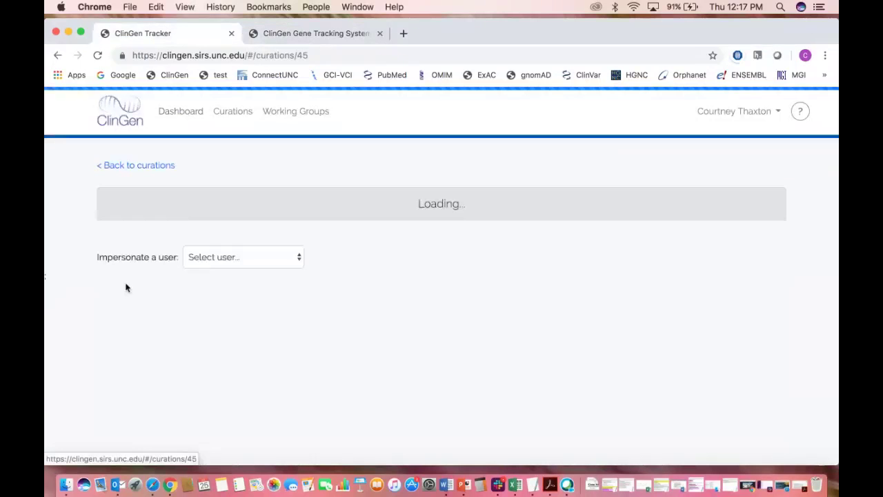
scroll(269, 156, "down", 2)
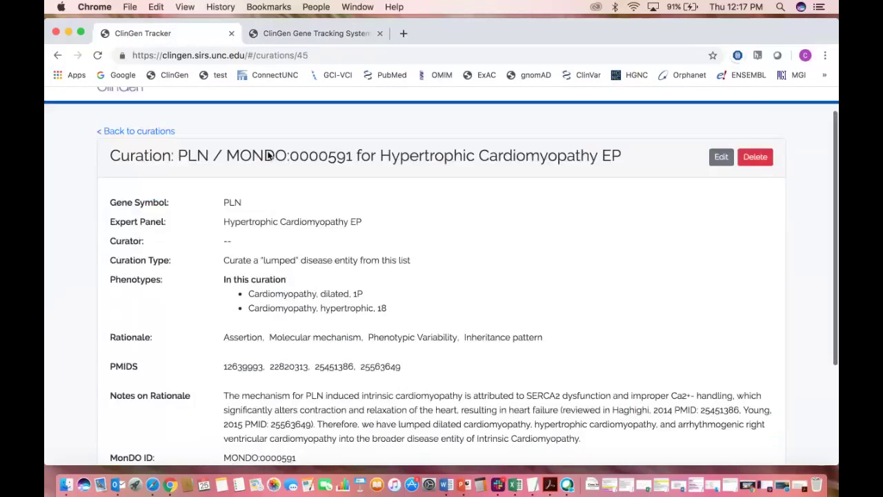
scroll(202, 291, "down", 2)
scroll(201, 290, "down", 1)
left_click(325, 379)
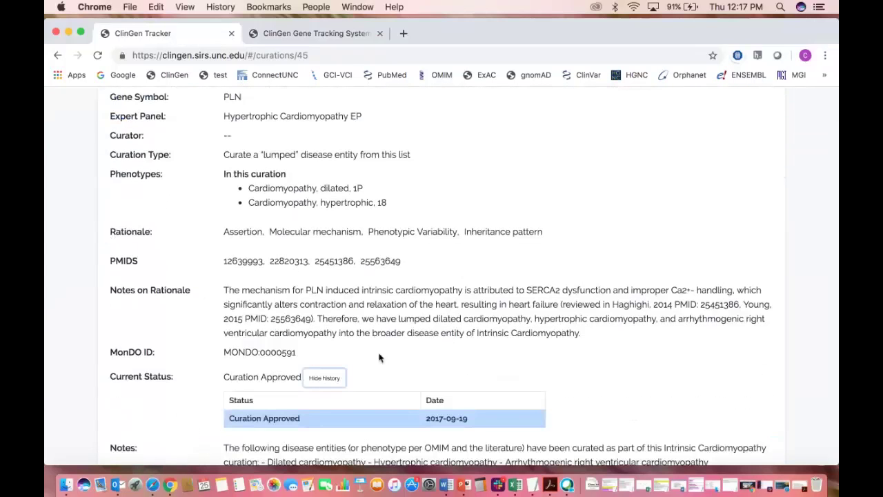
scroll(380, 357, "down", 1)
scroll(379, 357, "up", 2)
scroll(379, 357, "up", 2)
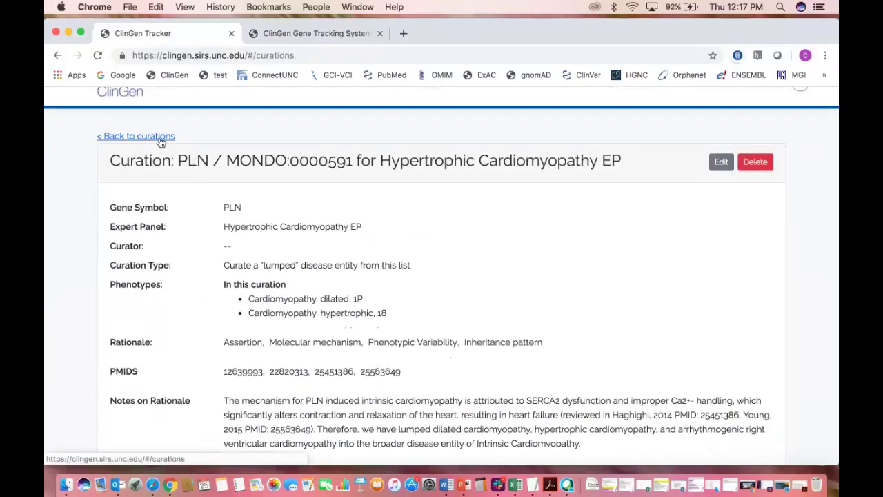
left_click(159, 140)
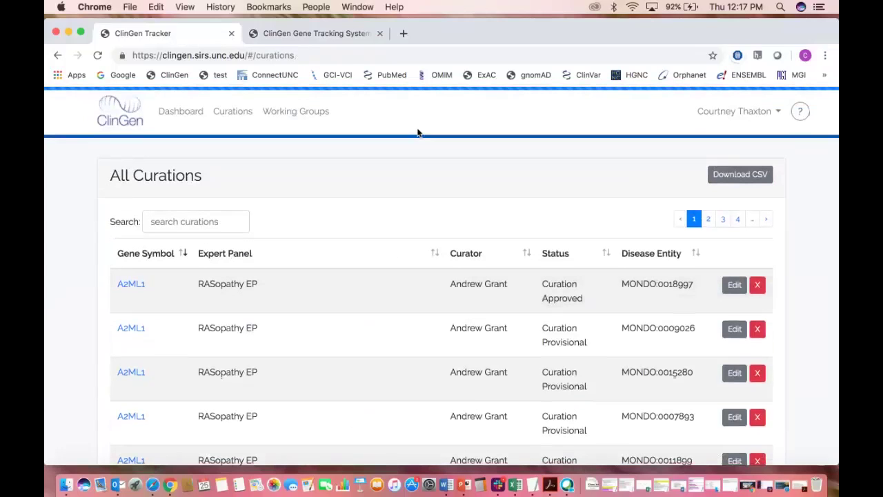
Start a new curation from the dashboard and enter LMNA as its HGNC gene symbol
left_click(182, 112)
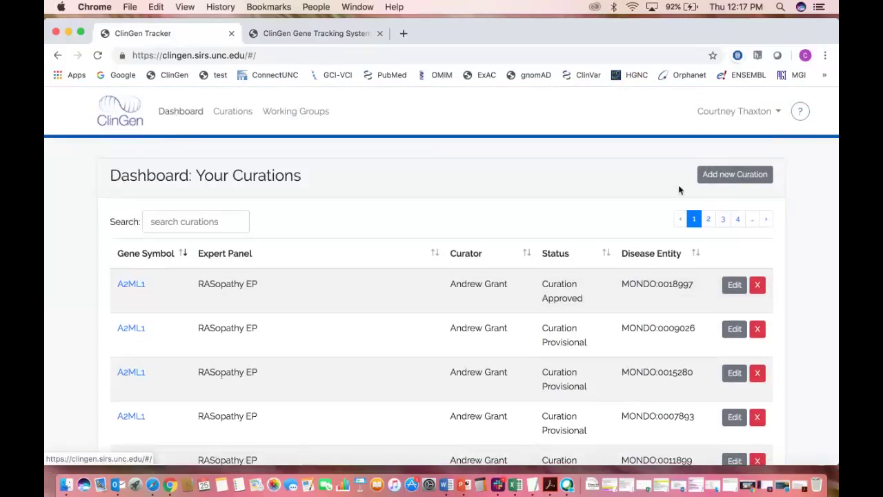
left_click(721, 176)
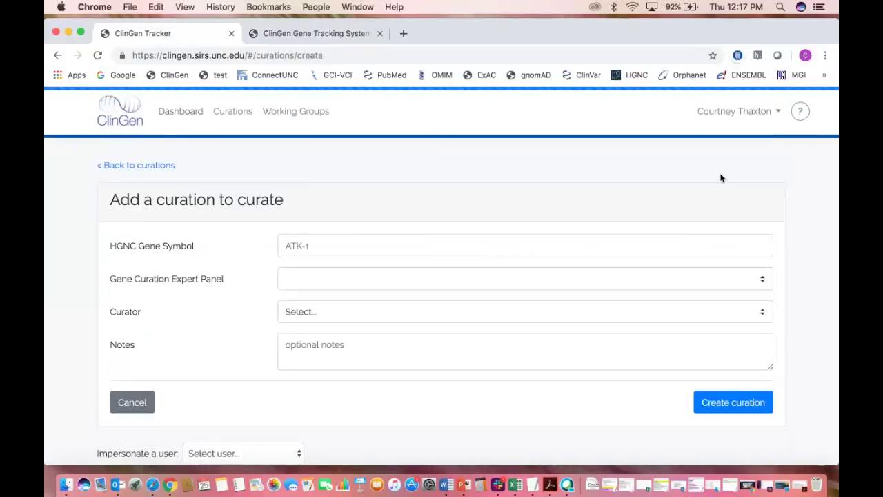
left_click(327, 248)
type("LM")
key("Return")
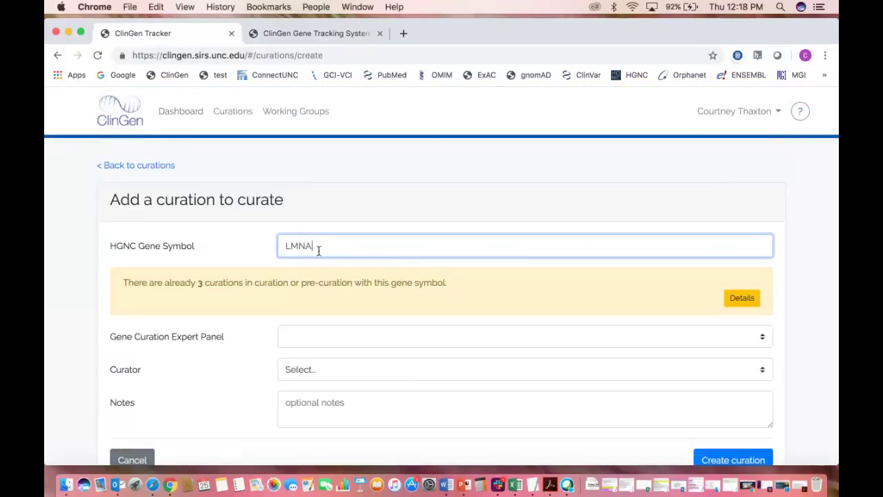
Show the details of the existing LMNA curations and review their expert panels, statuses and phenotypes
left_click(741, 297)
scroll(433, 372, "down", 2)
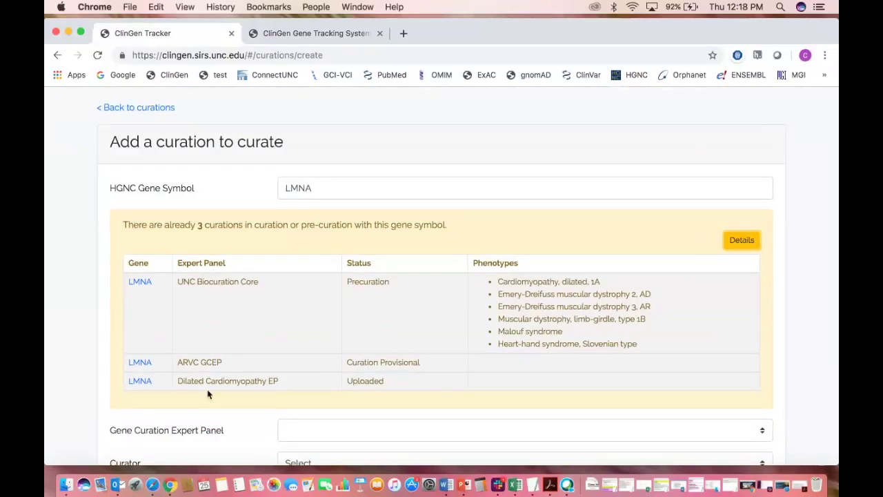
scroll(208, 394, "down", 1)
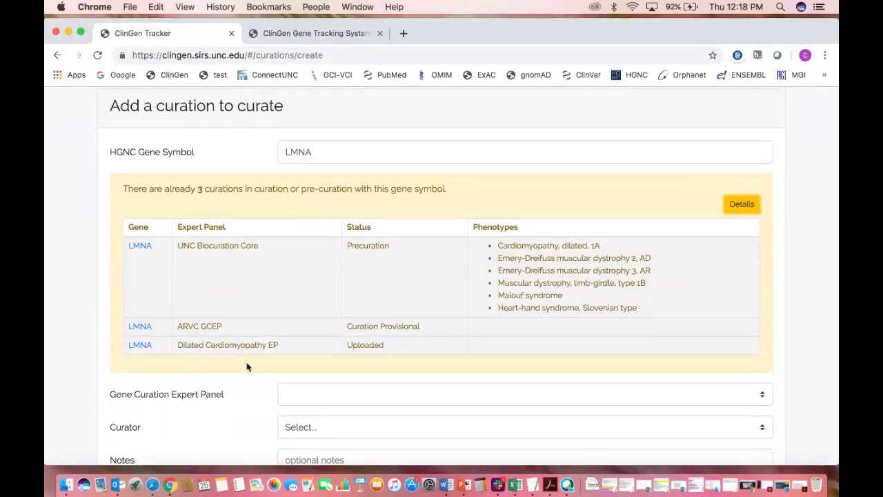
scroll(247, 367, "down", 2)
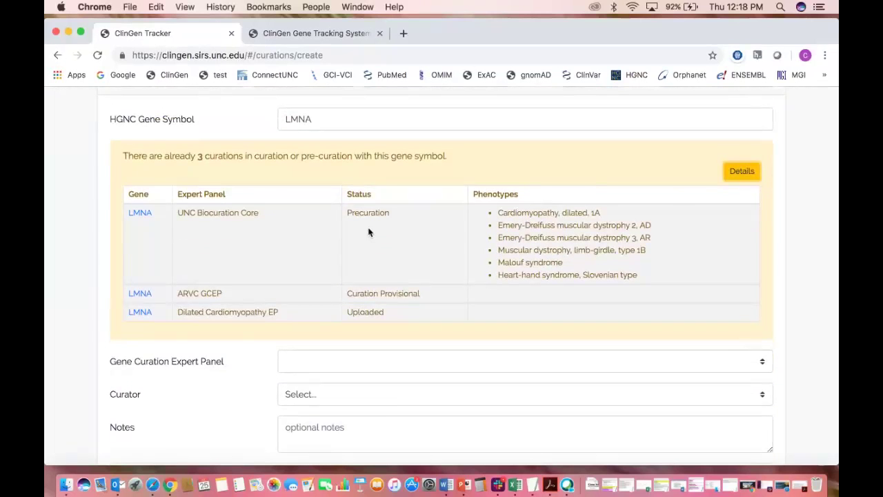
scroll(313, 285, "down", 3)
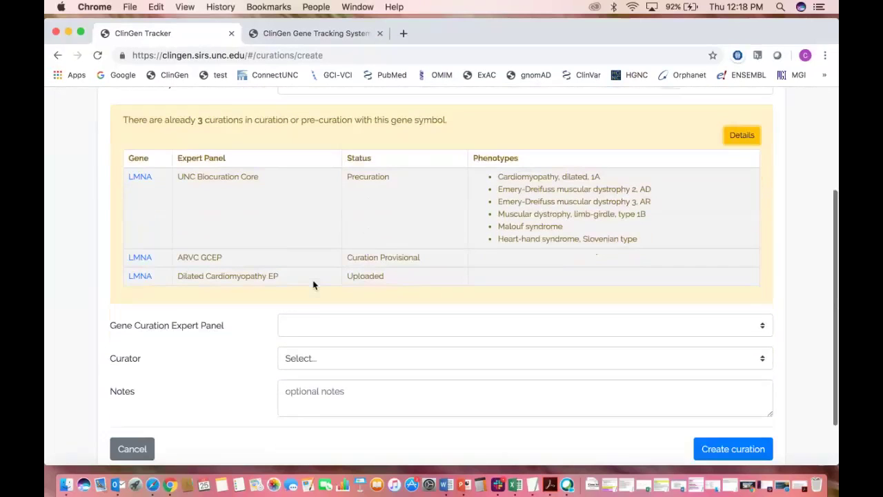
Assign the LMNA curation to the Cardiovascular LQTS GCEP expert panel and create it without selecting a curator
left_click(299, 308)
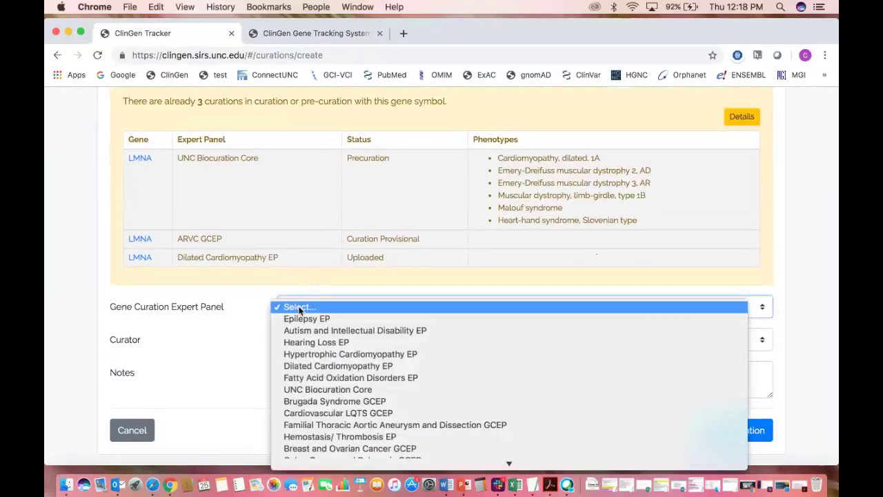
scroll(303, 355, "down", 2)
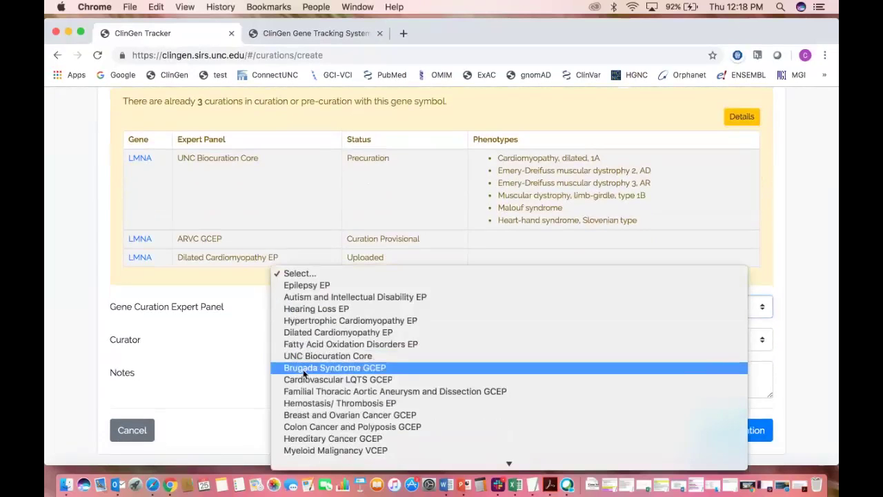
left_click(304, 379)
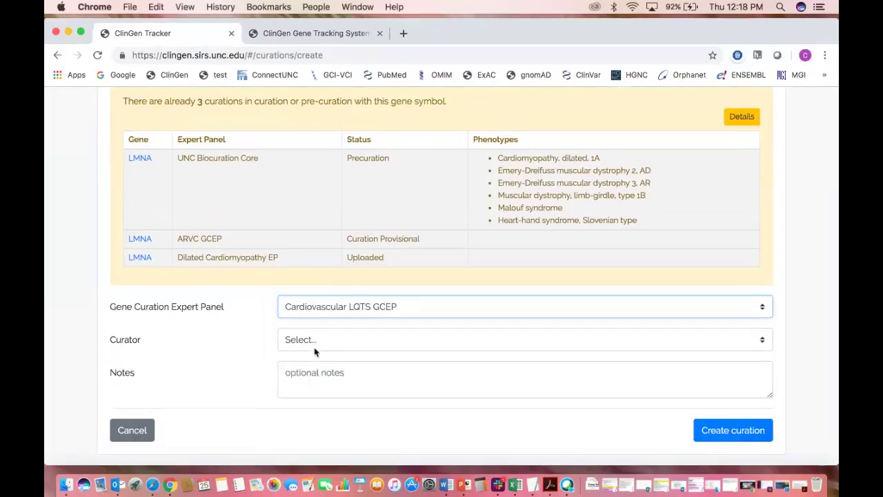
left_click(314, 345)
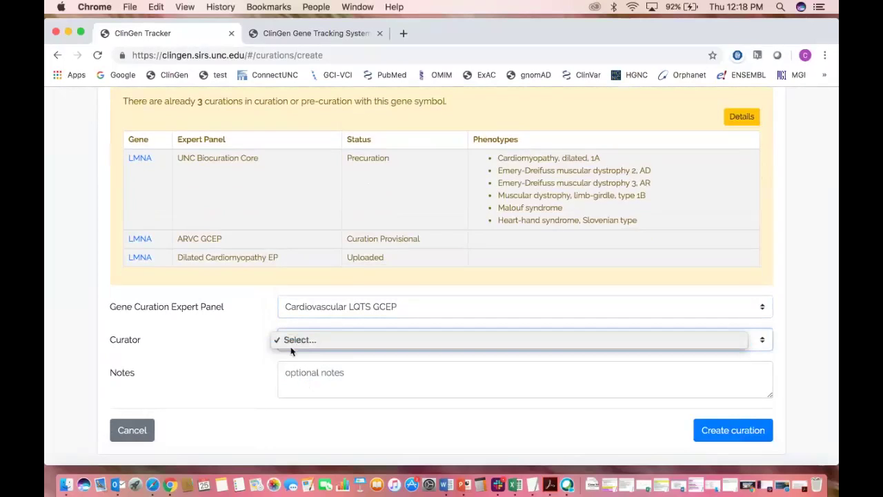
left_click(244, 371)
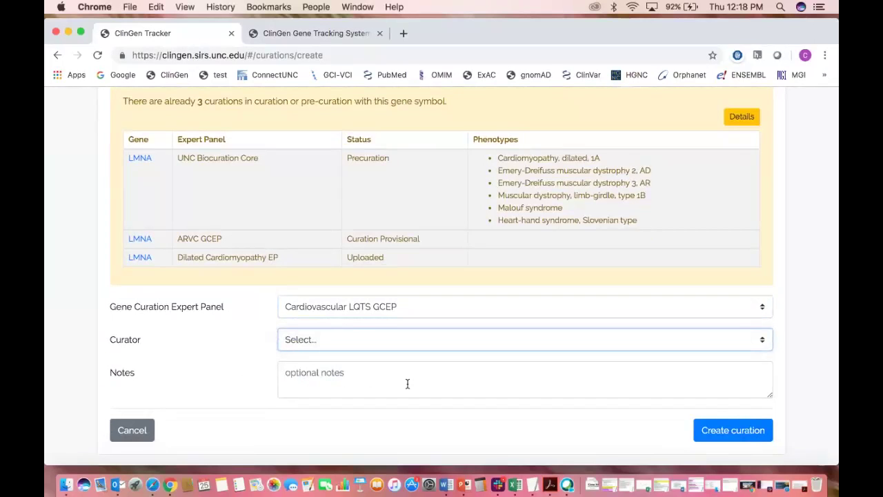
scroll(408, 384, "down", 1)
left_click(751, 413)
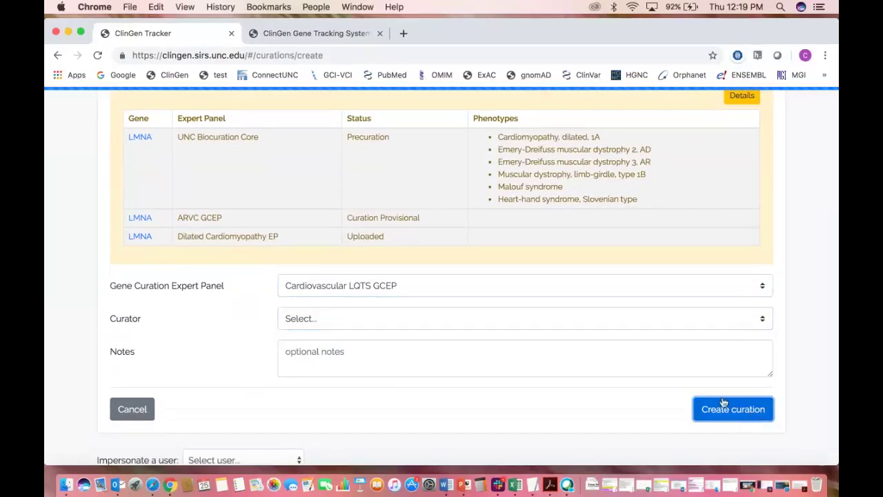
Examine the new LMNA curation's OMIM phenotype list and the curation type options for how to proceed
scroll(673, 318, "up", 2)
scroll(673, 318, "up", 4)
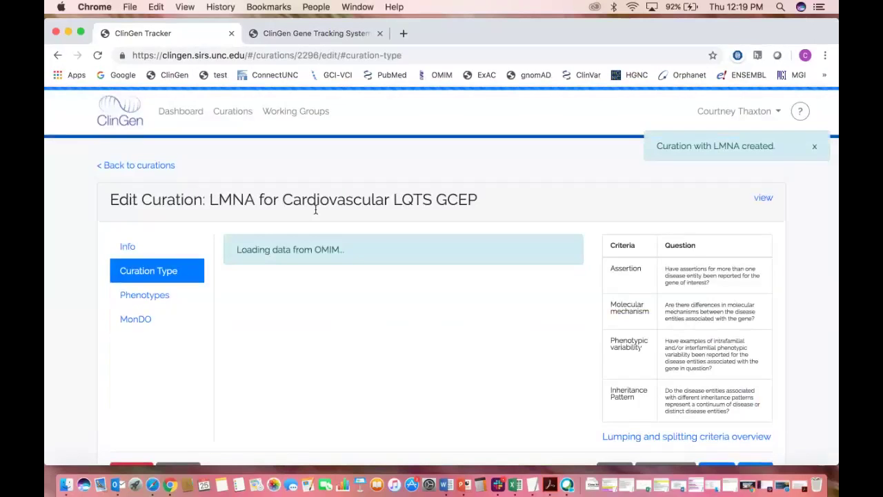
scroll(102, 236, "down", 2)
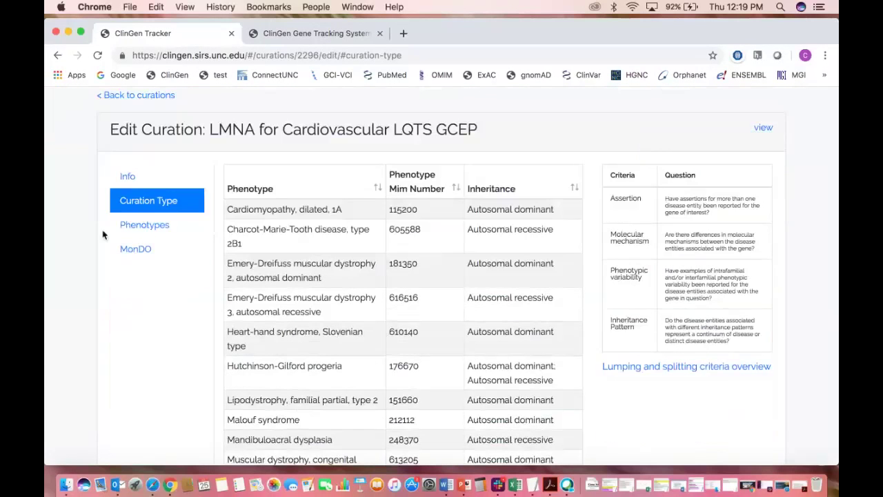
scroll(102, 236, "down", 1)
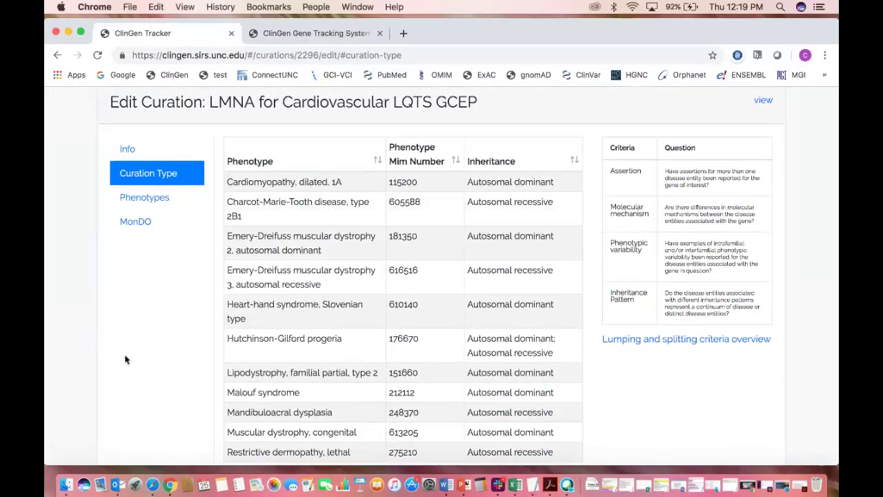
scroll(124, 359, "down", 3)
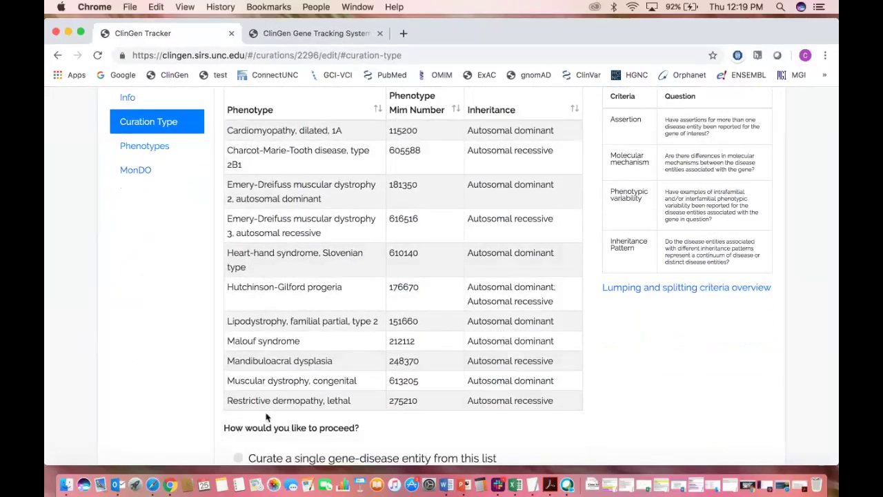
scroll(176, 393, "down", 2)
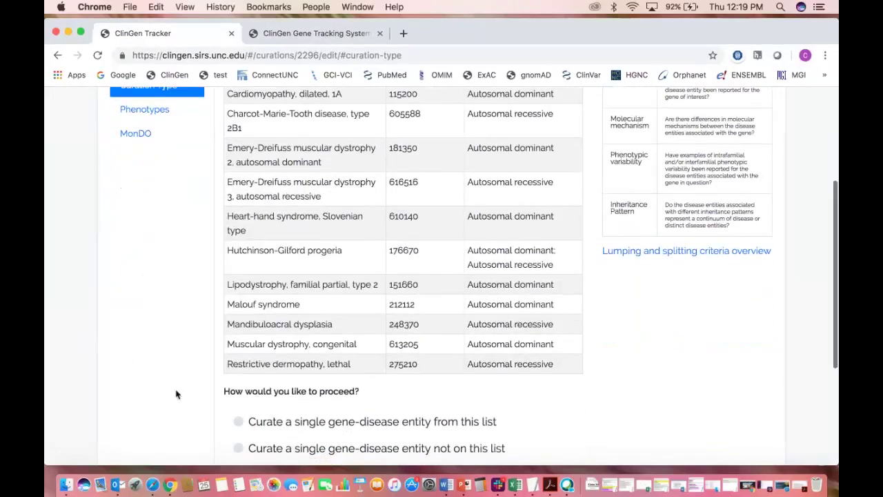
scroll(177, 394, "down", 1)
scroll(176, 394, "down", 5)
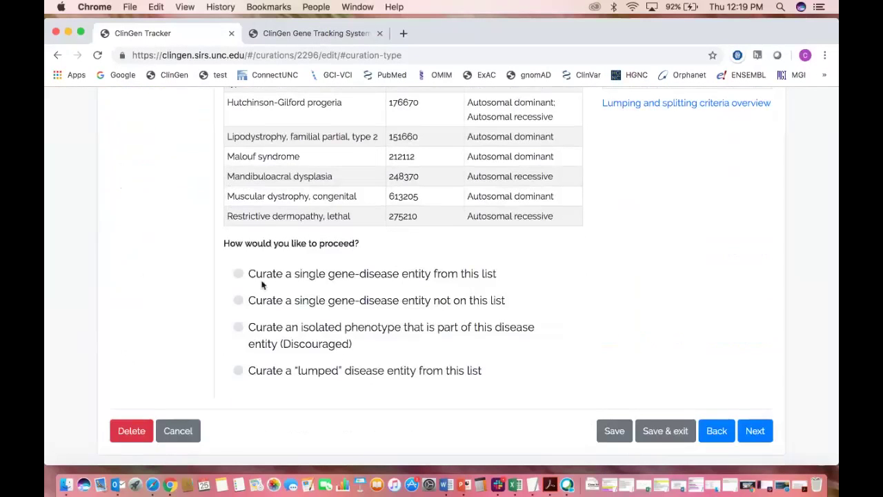
scroll(185, 265, "up", 1)
scroll(186, 265, "up", 4)
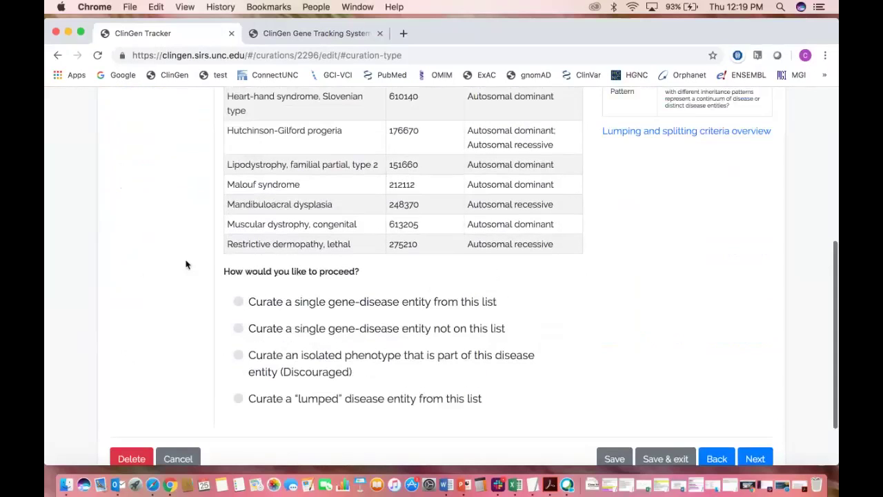
scroll(200, 242, "up", 1)
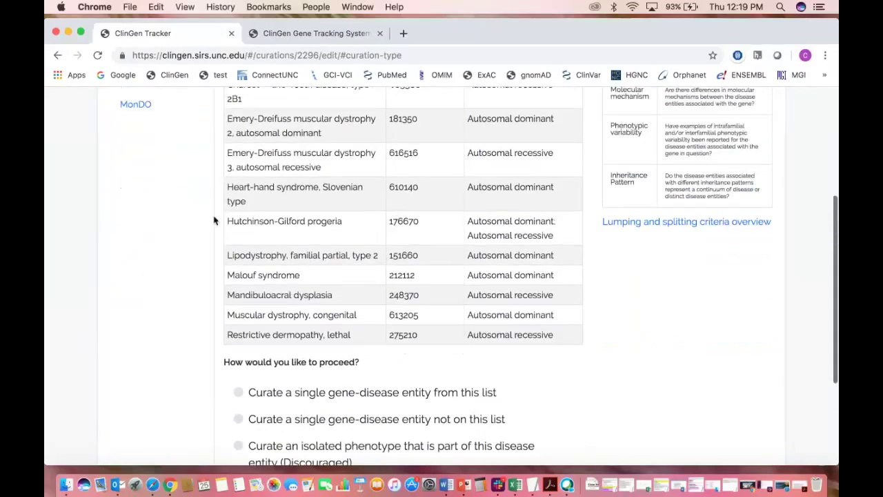
Compare the four options for how to proceed with the LMNA curation against the phenotypes in its OMIM list
scroll(255, 274, "down", 2)
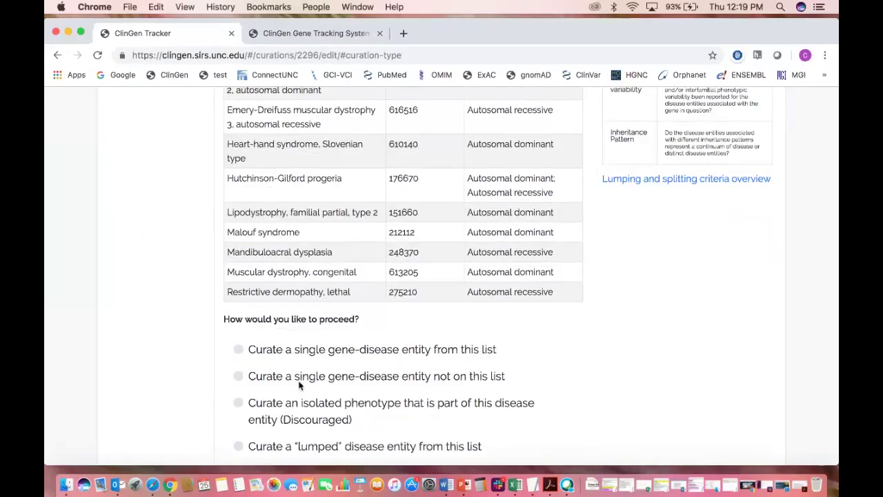
scroll(300, 386, "down", 1)
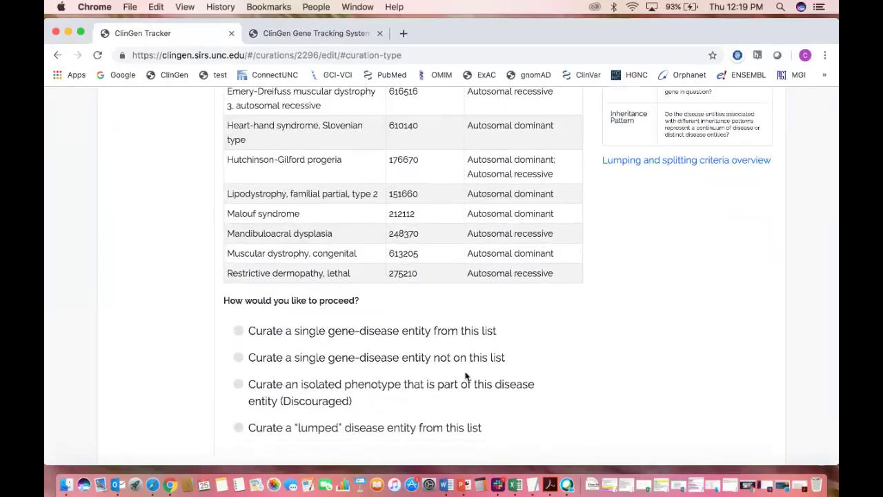
scroll(498, 367, "up", 1)
scroll(498, 368, "up", 1)
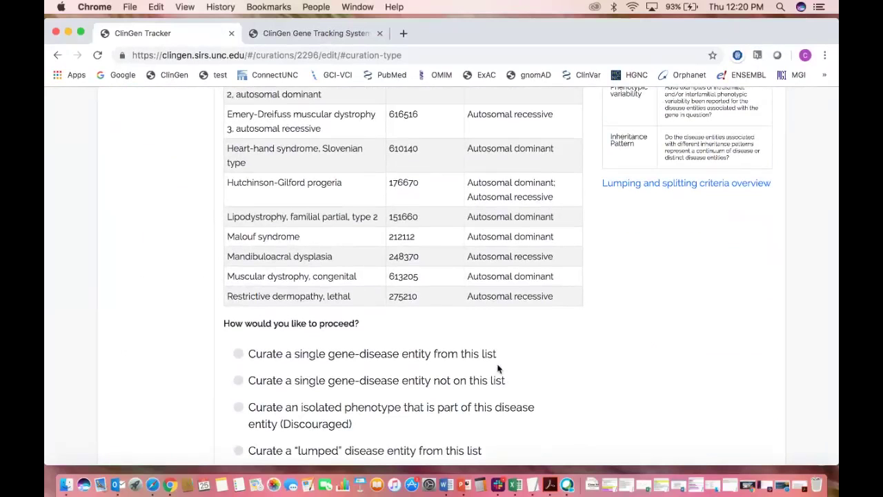
scroll(441, 377, "down", 2)
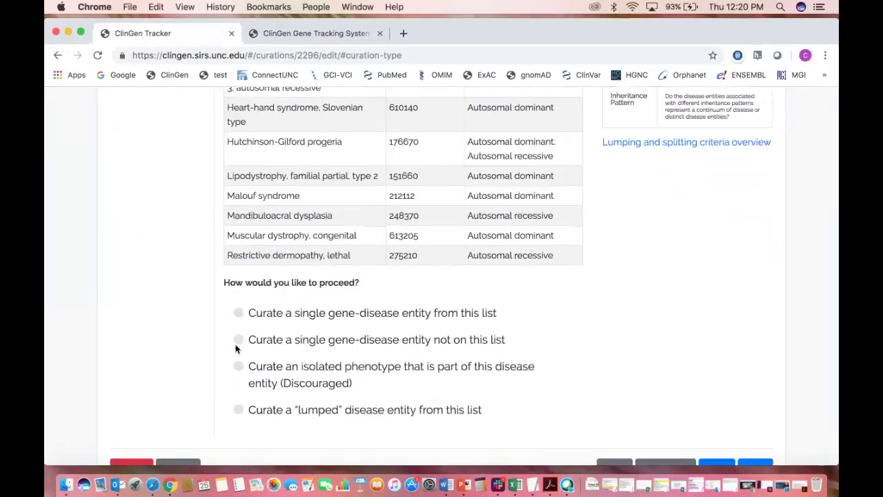
scroll(225, 368, "down", 2)
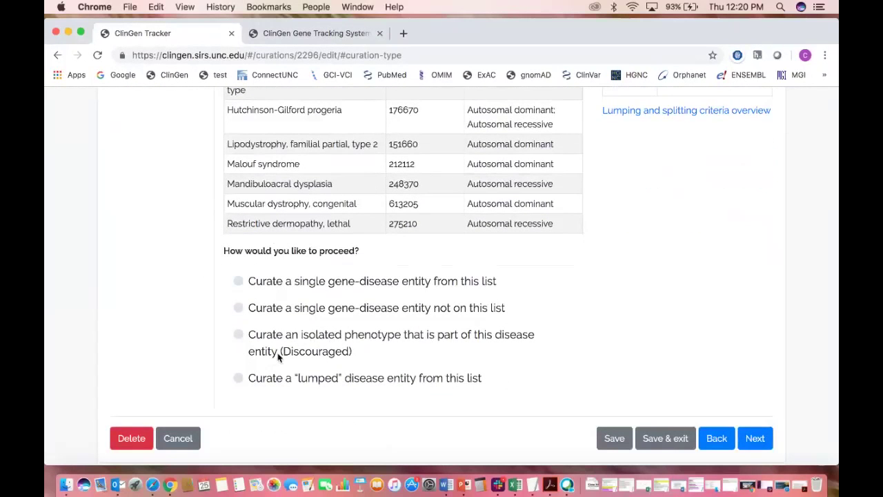
scroll(279, 355, "up", 5)
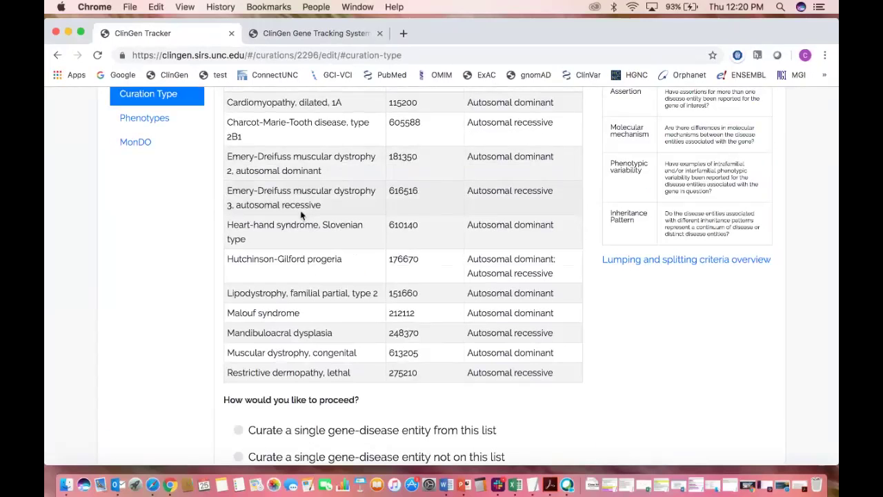
scroll(301, 216, "down", 3)
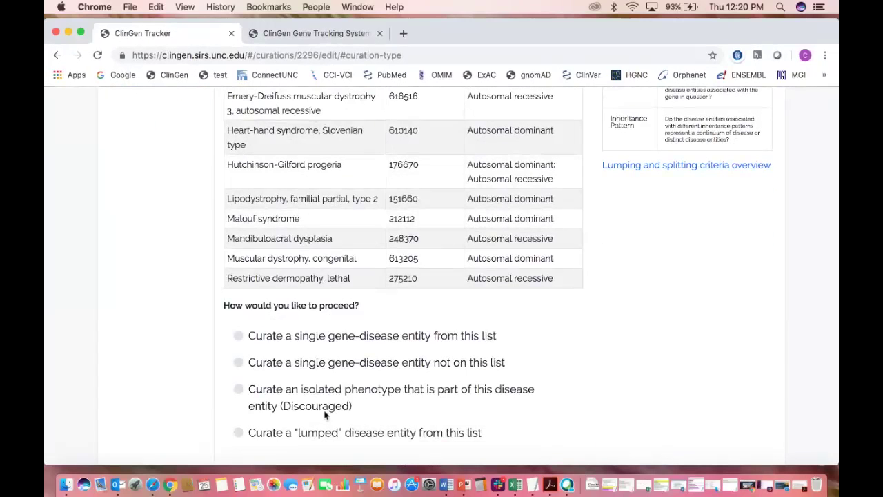
scroll(324, 414, "up", 5)
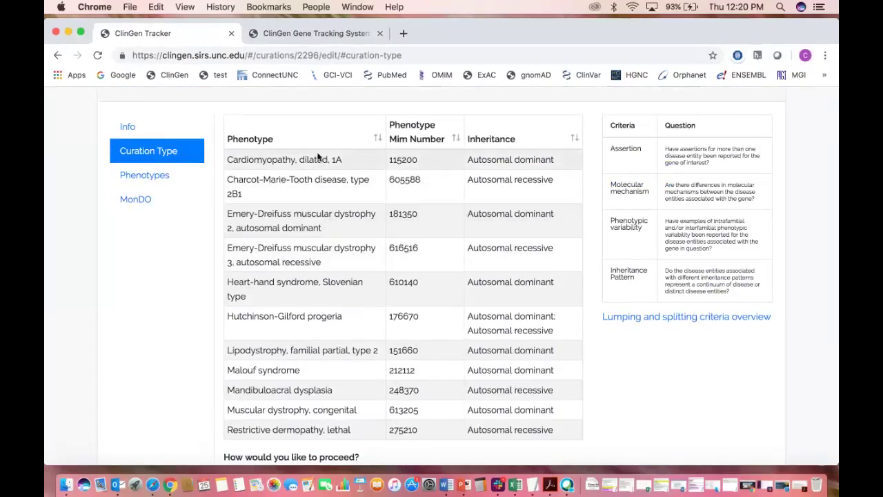
scroll(316, 176, "down", 2)
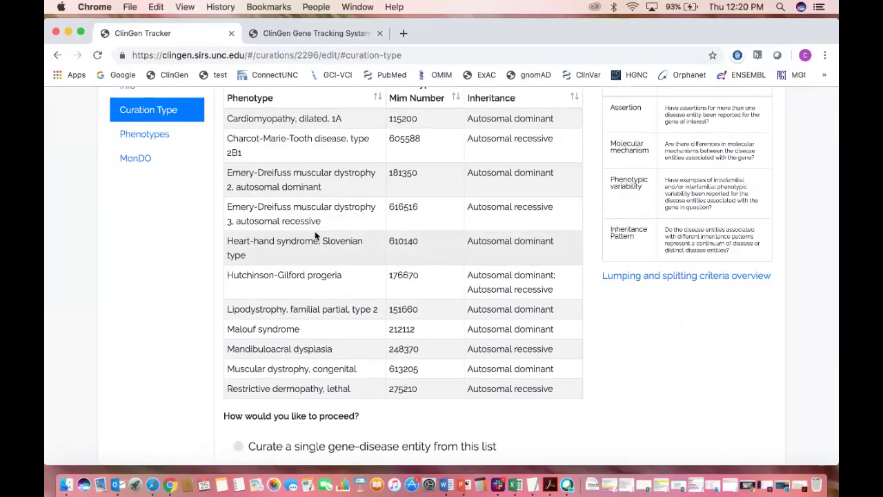
Set the curation type to a "lumped" disease entity from this list and continue to the phenotypes section
scroll(316, 236, "down", 5)
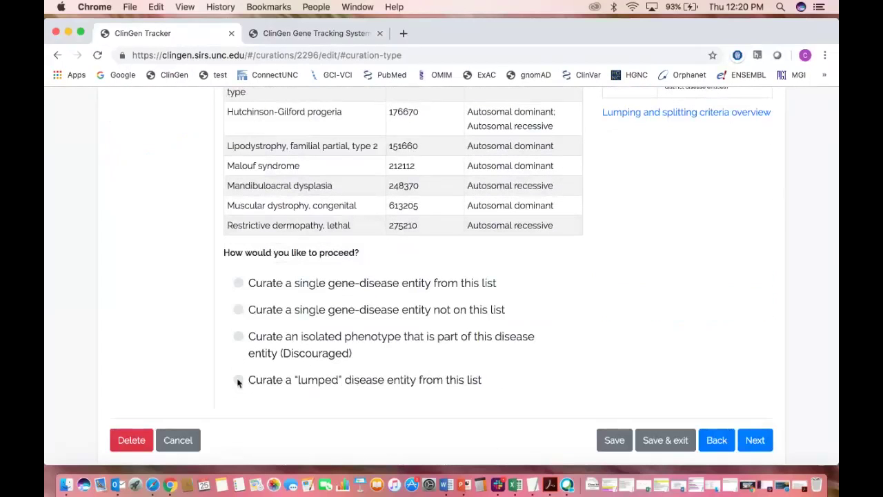
left_click(238, 382)
left_click(757, 439)
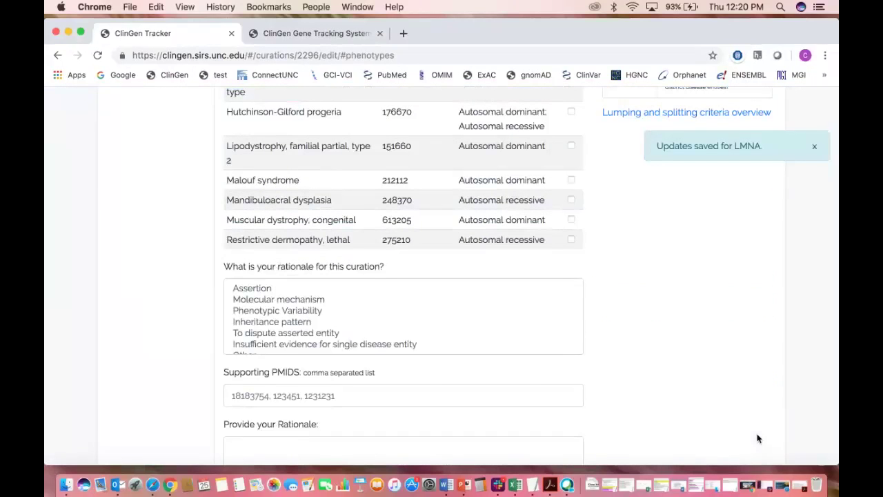
Select the phenotypes Cardiomyopathy, dilated, 1A, Charcot-Marie-Tooth disease, type 2B1, and Emery-Dreifuss muscular dystrophy 2 and 3 for the lumped entity
scroll(684, 366, "up", 5)
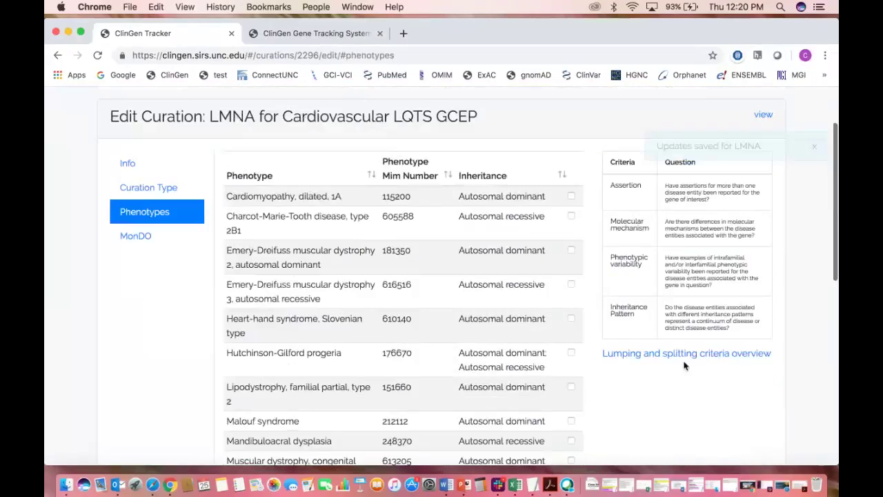
left_click(571, 196)
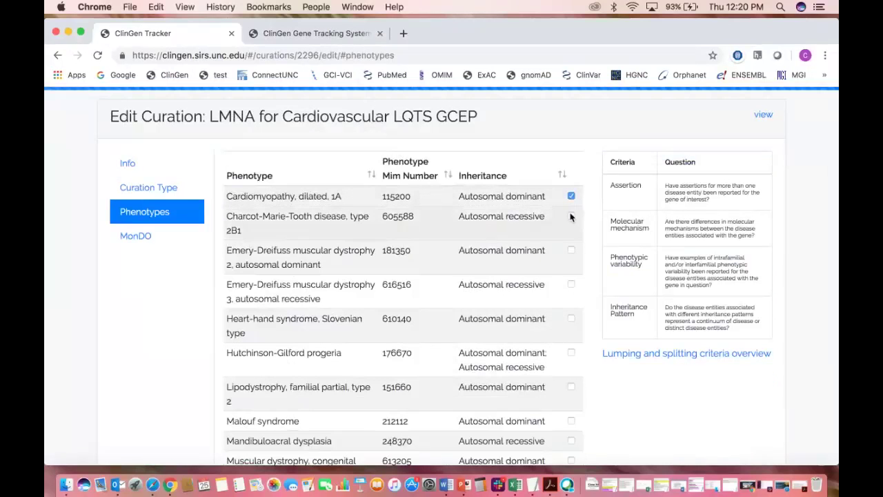
left_click(572, 216)
left_click(571, 250)
scroll(572, 252, "down", 2)
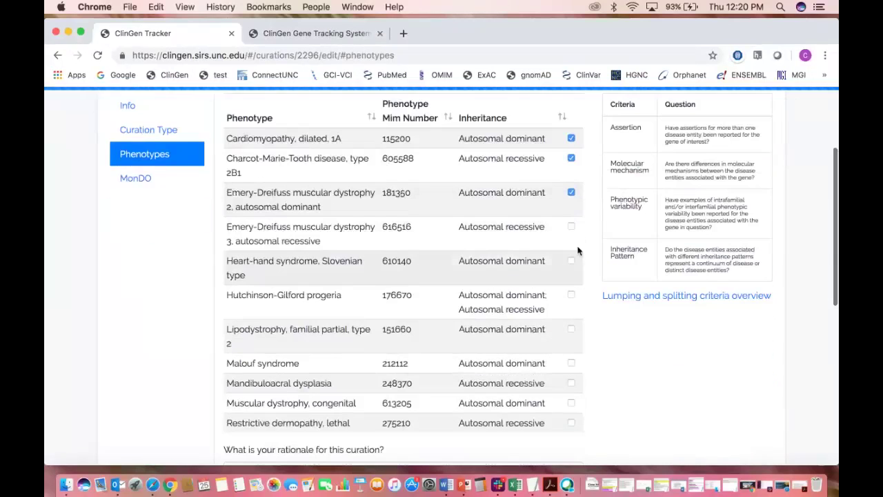
left_click(572, 226)
Review the rationale choices, the supporting PMIDs field and the free-text rationale field below the phenotype list
scroll(581, 295, "down", 2)
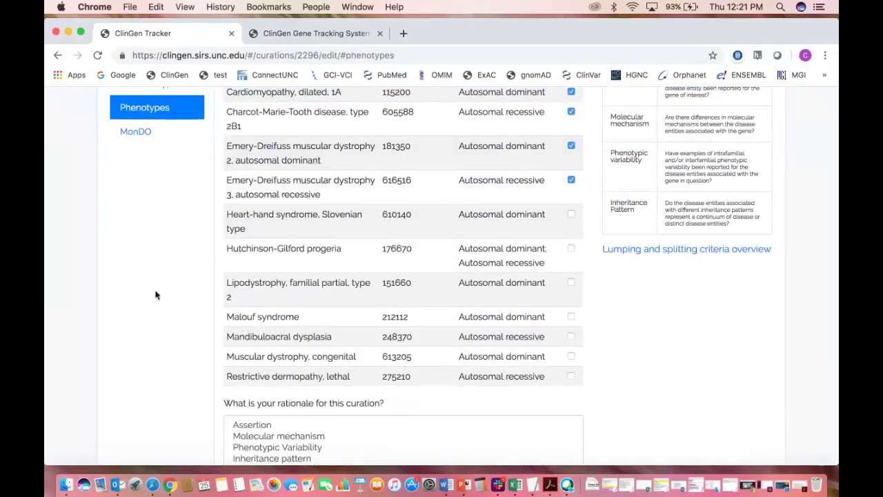
scroll(154, 305, "down", 5)
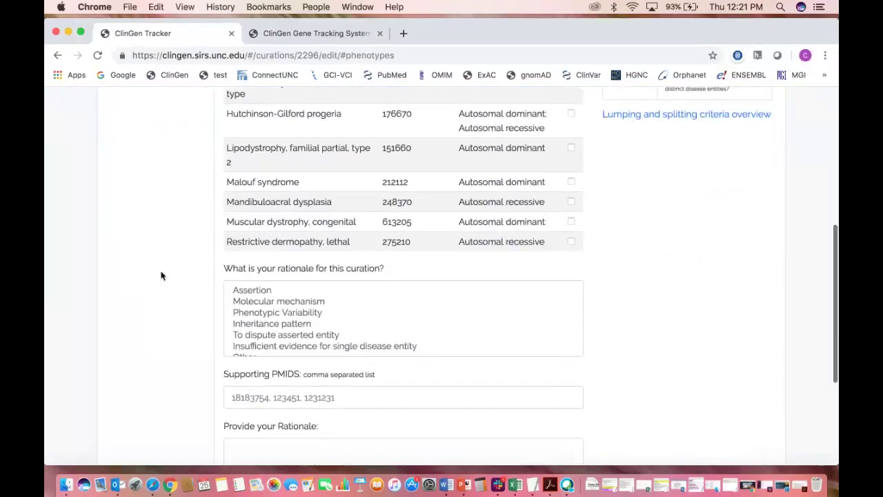
scroll(286, 311, "down", 1)
scroll(287, 312, "up", 1)
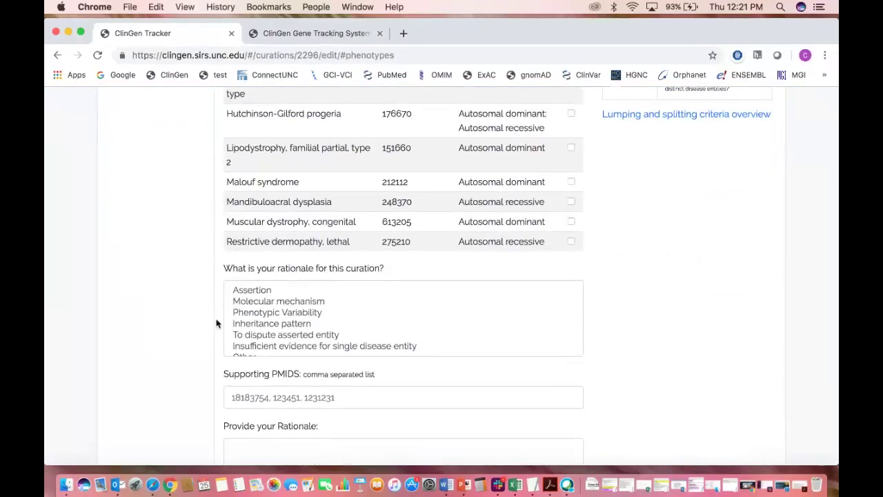
scroll(369, 316, "up", 8)
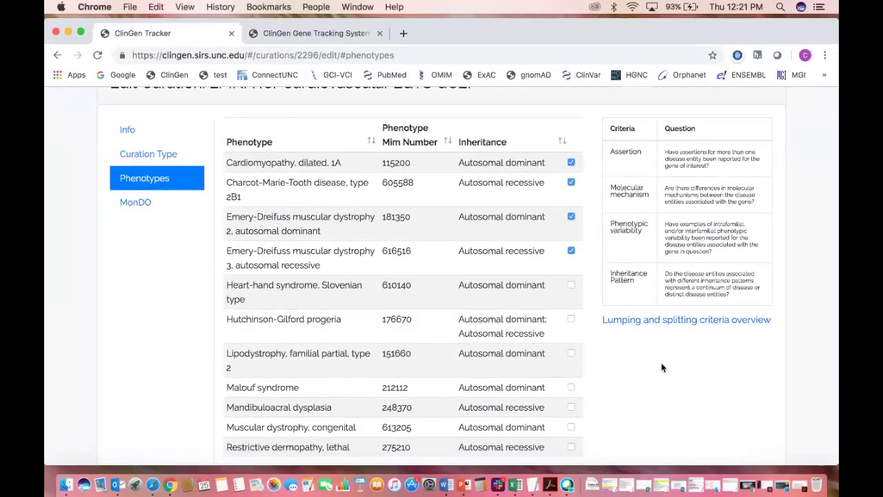
scroll(661, 367, "down", 5)
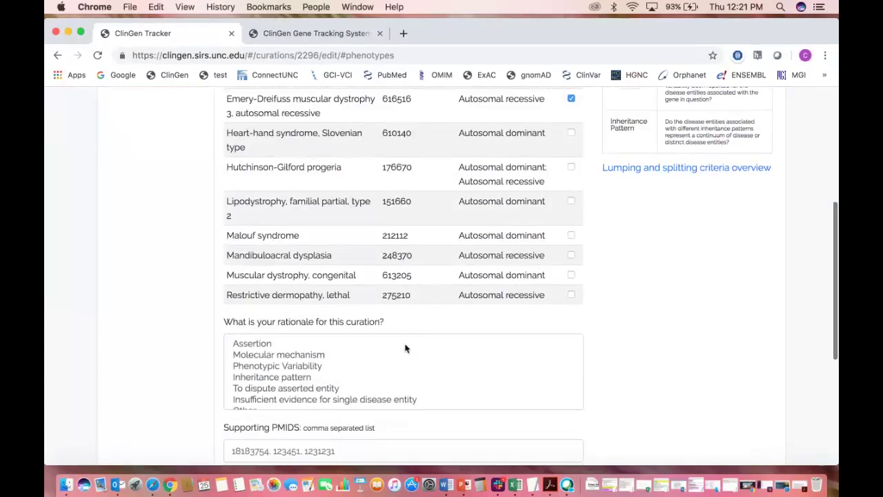
scroll(406, 348, "down", 2)
scroll(365, 375, "down", 1)
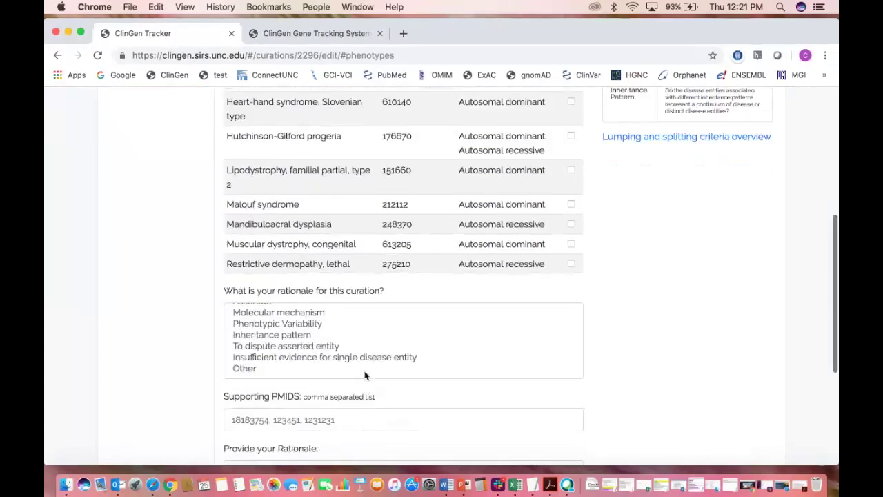
scroll(365, 375, "down", 2)
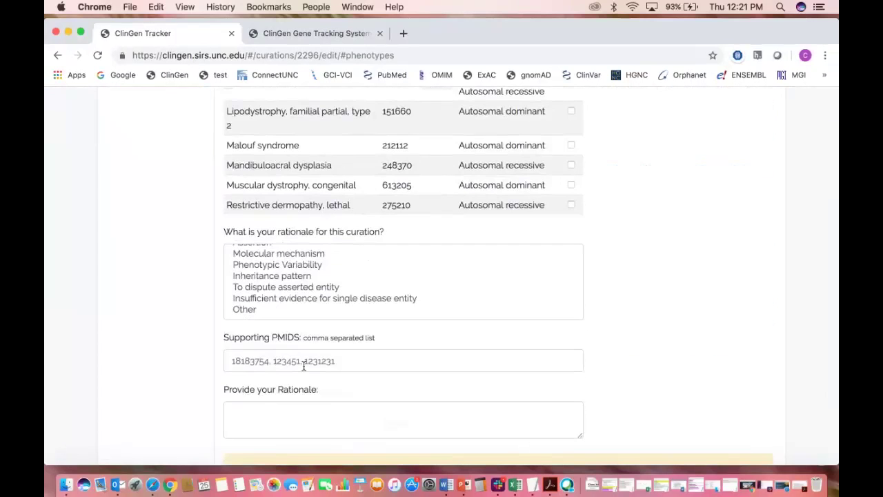
scroll(304, 366, "down", 1)
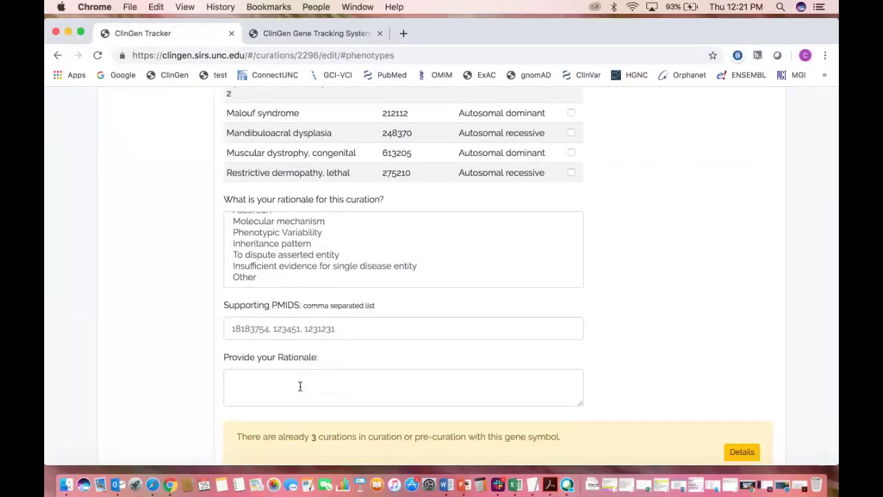
scroll(300, 386, "down", 2)
Expand the details of the existing LMNA curations and examine which of their phenotypes overlap with the selected ones
scroll(300, 387, "down", 1)
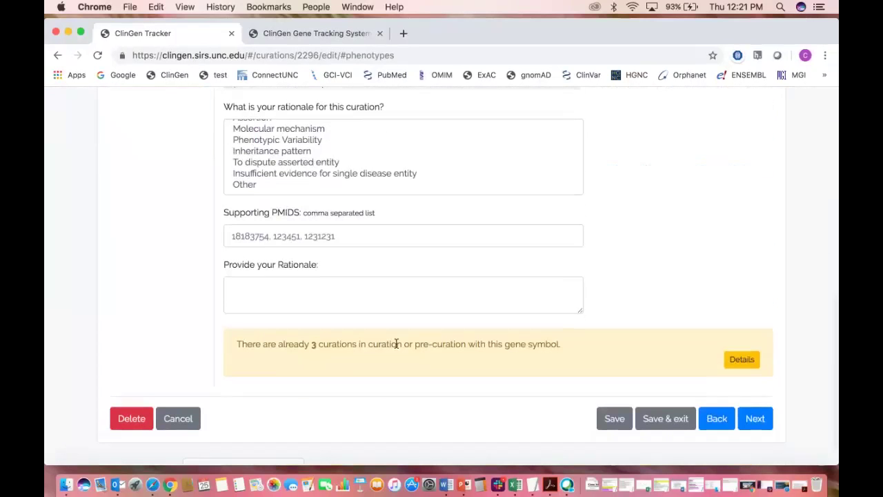
left_click(742, 360)
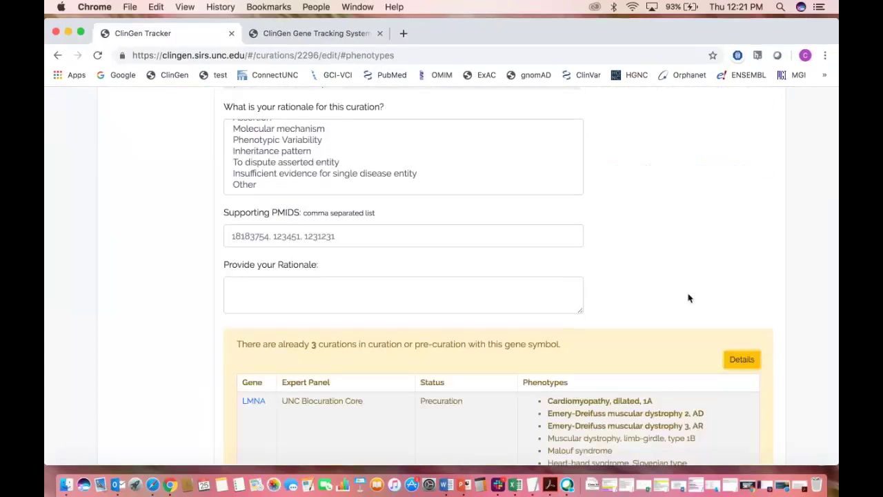
scroll(688, 297, "down", 4)
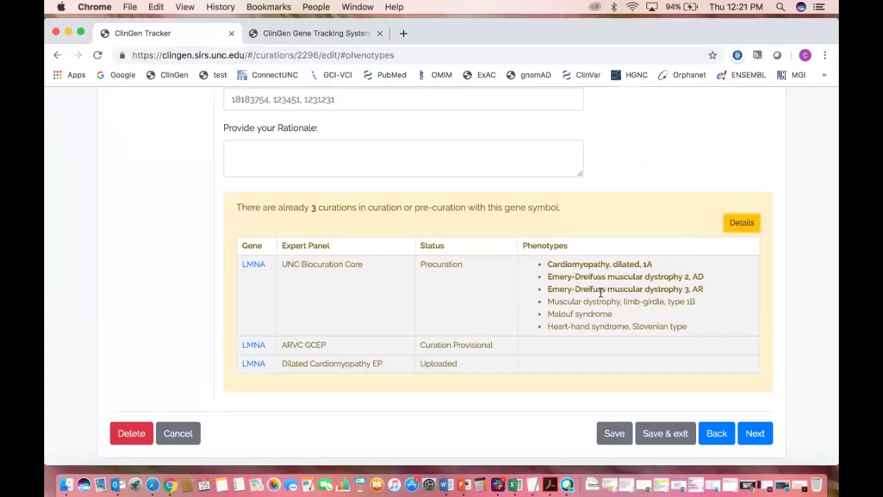
Proceed from the phenotypes to the LMNA curation's MonDO section without entering a rationale, and review its MonDO ID and Disease Entity fields
left_click(755, 433)
scroll(785, 283, "up", 2)
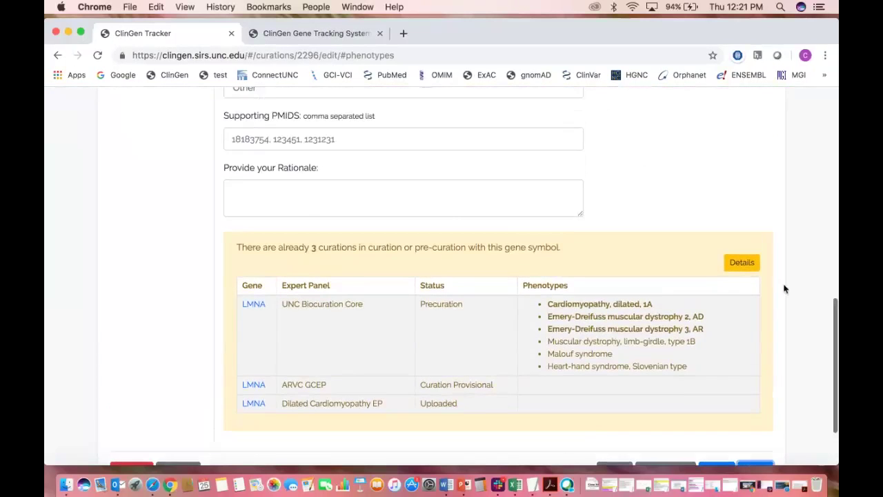
scroll(784, 289, "up", 3)
scroll(784, 288, "down", 5)
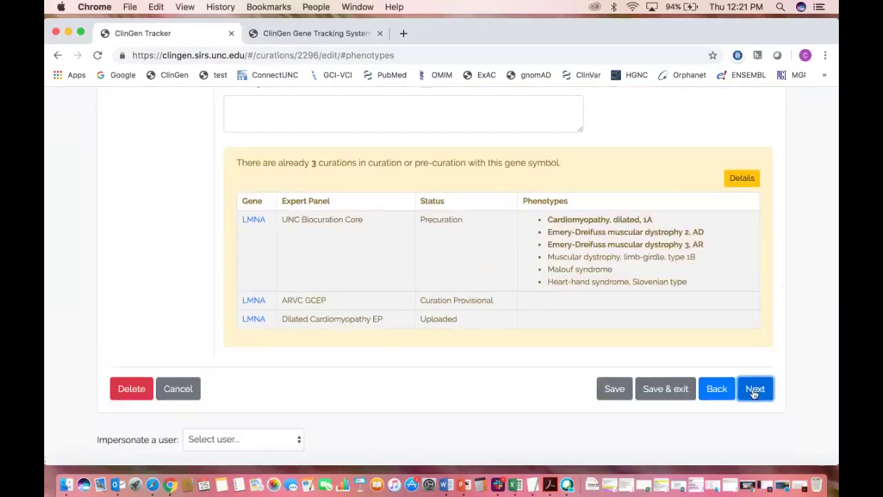
scroll(157, 228, "up", 5)
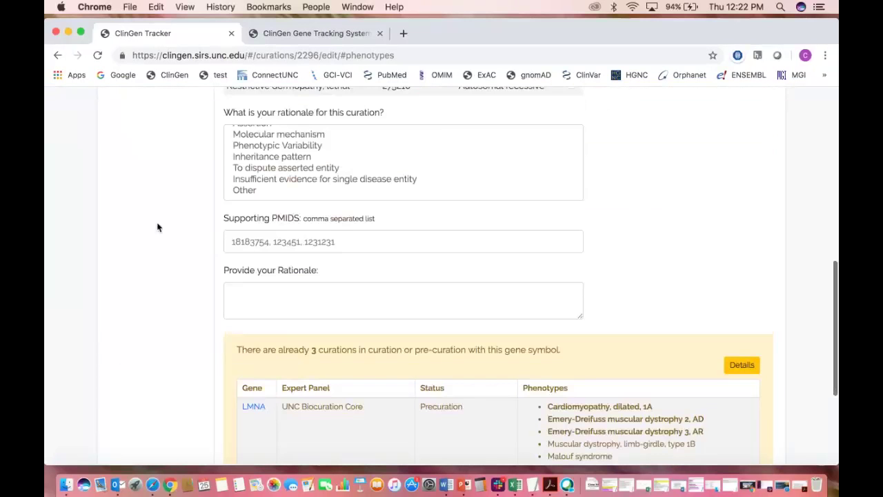
scroll(157, 227, "up", 10)
left_click(138, 187)
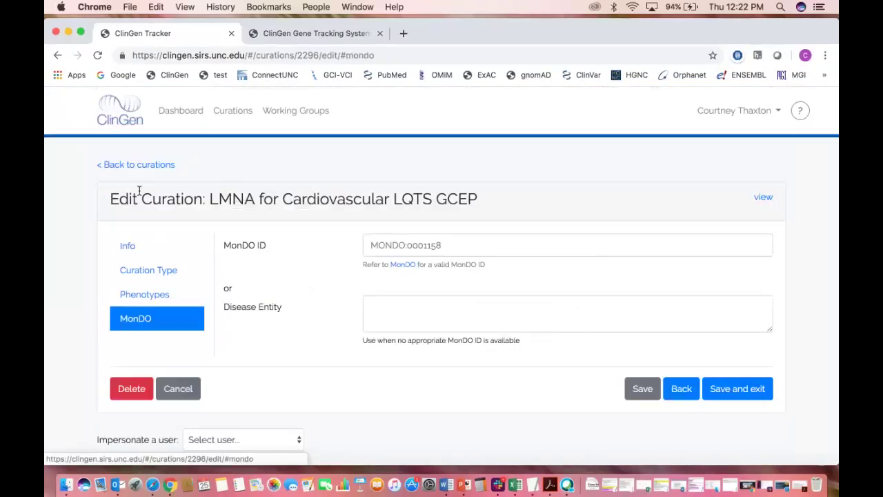
scroll(350, 278, "down", 1)
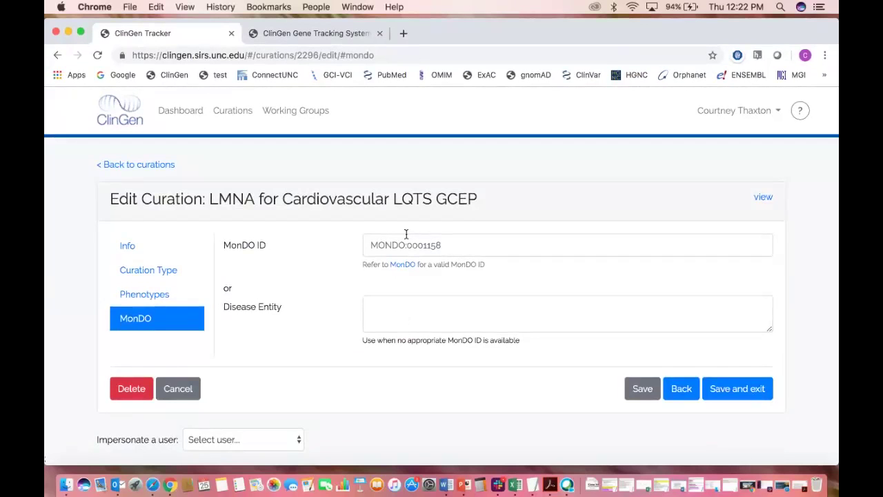
Return to the list of all curations and look through its first page of genes, expert panels and statuses
left_click(133, 165)
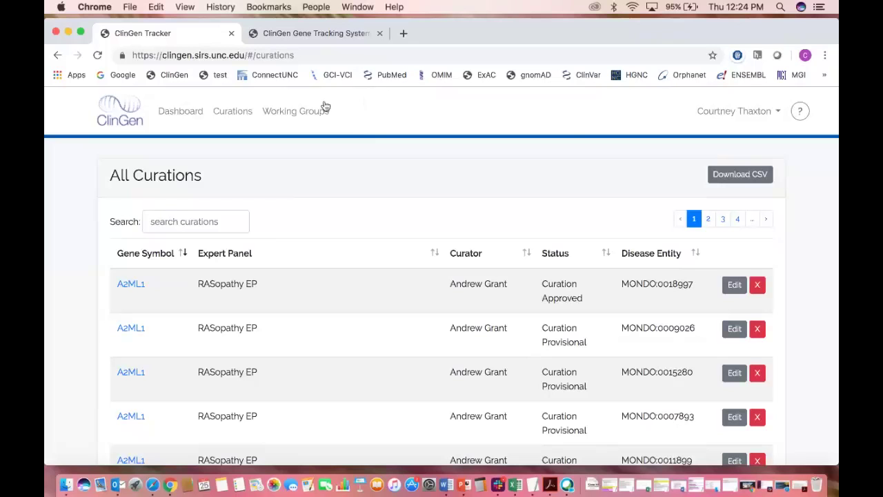
scroll(317, 199, "down", 10)
scroll(318, 200, "down", 19)
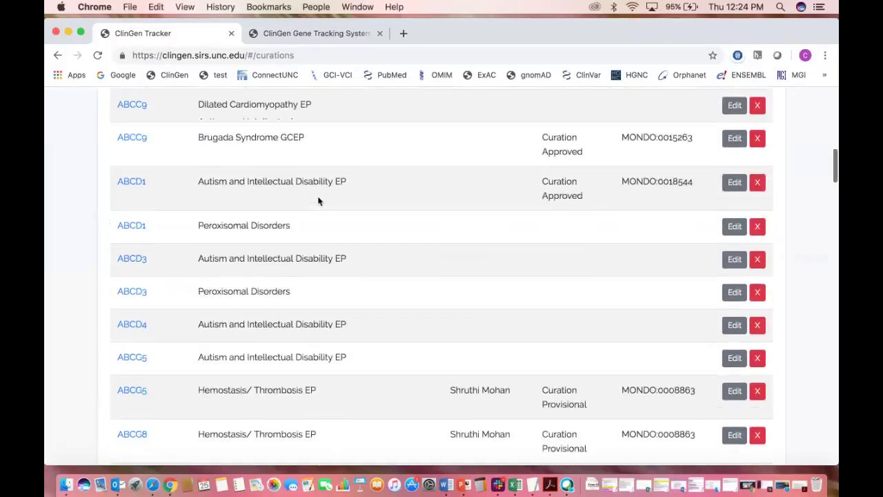
scroll(318, 200, "down", 20)
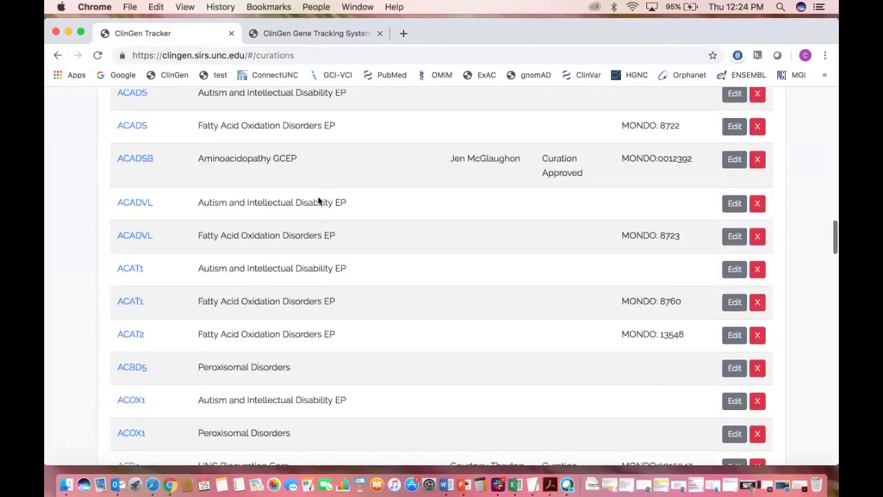
scroll(318, 197, "down", 15)
scroll(318, 199, "down", 18)
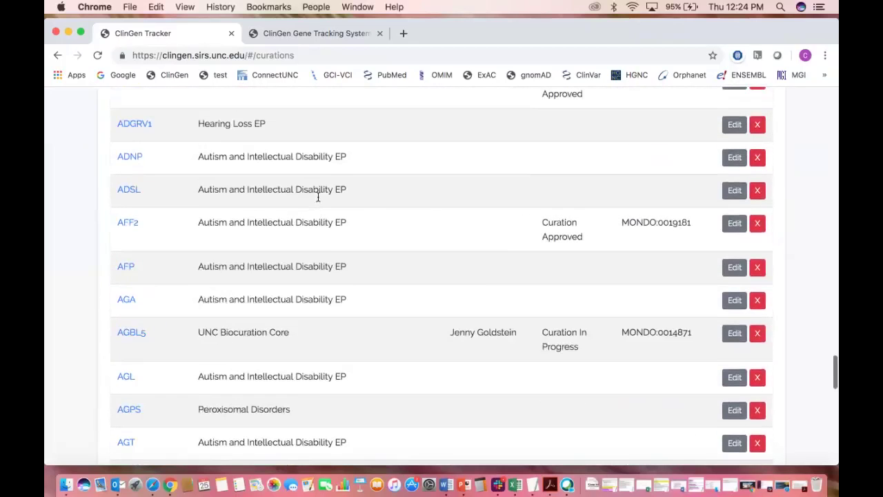
scroll(319, 199, "down", 10)
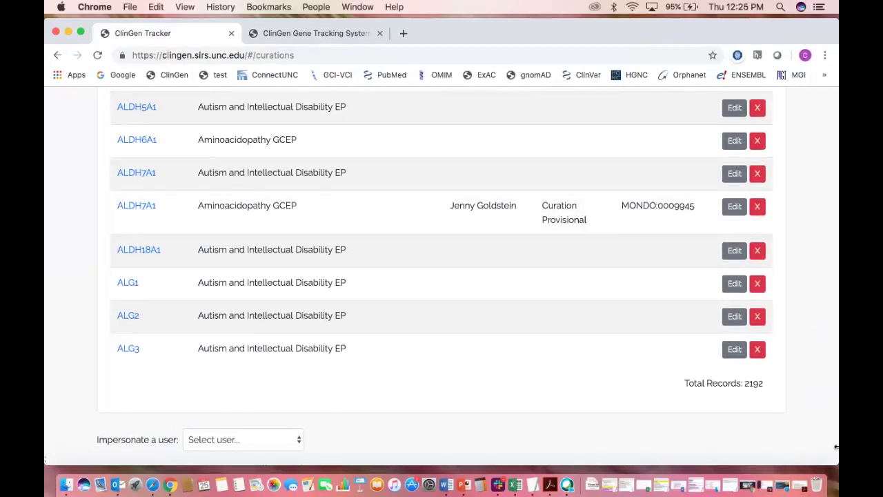
scroll(835, 445, "up", 2)
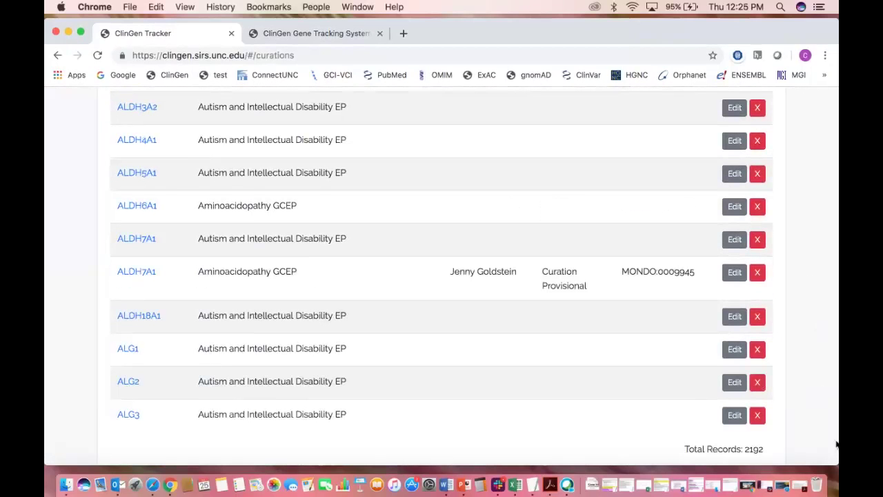